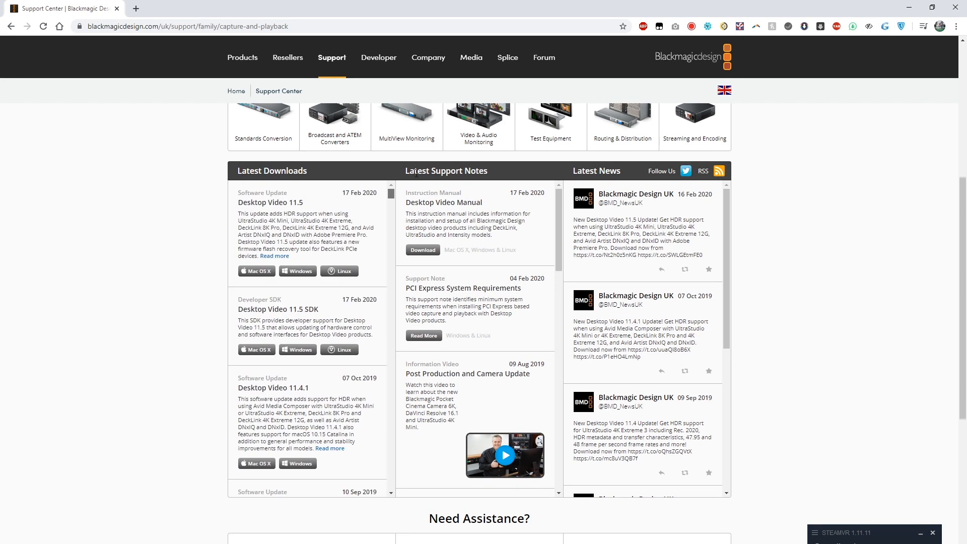
Download the Windows version of the Desktop Video 11.5 software update.
click(299, 274)
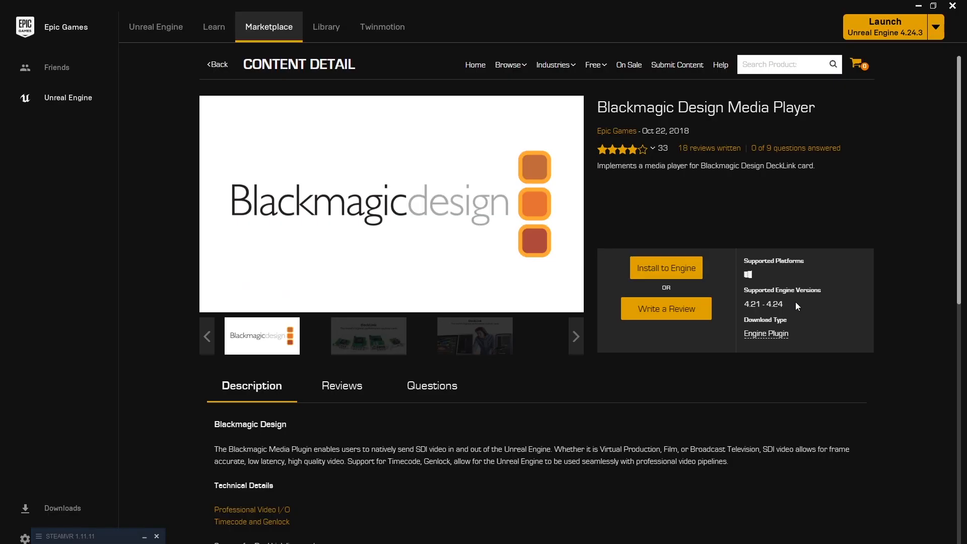
Launch Unreal Engine 4.24.3 and choose the Blank template from the Film, Television, and Live Events category for a new project.
click(900, 33)
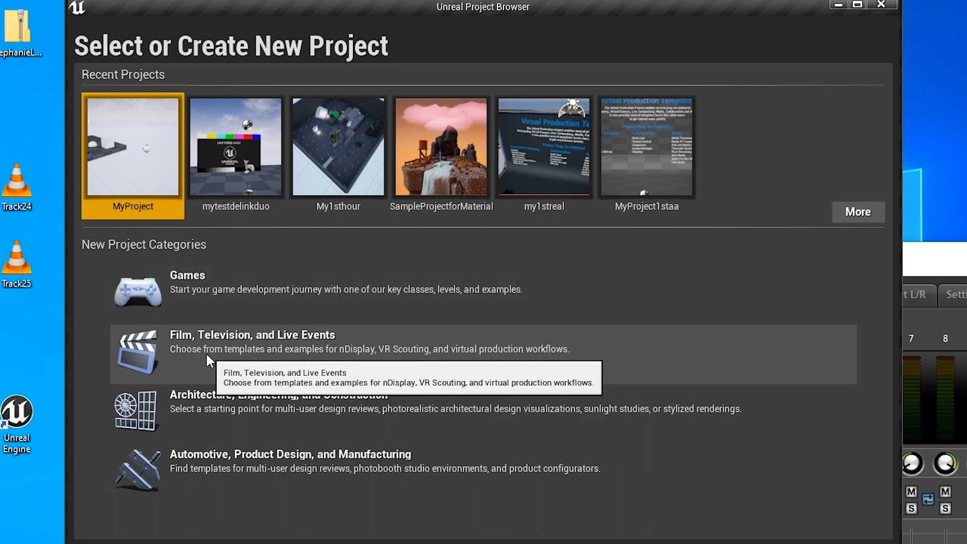
click(205, 352)
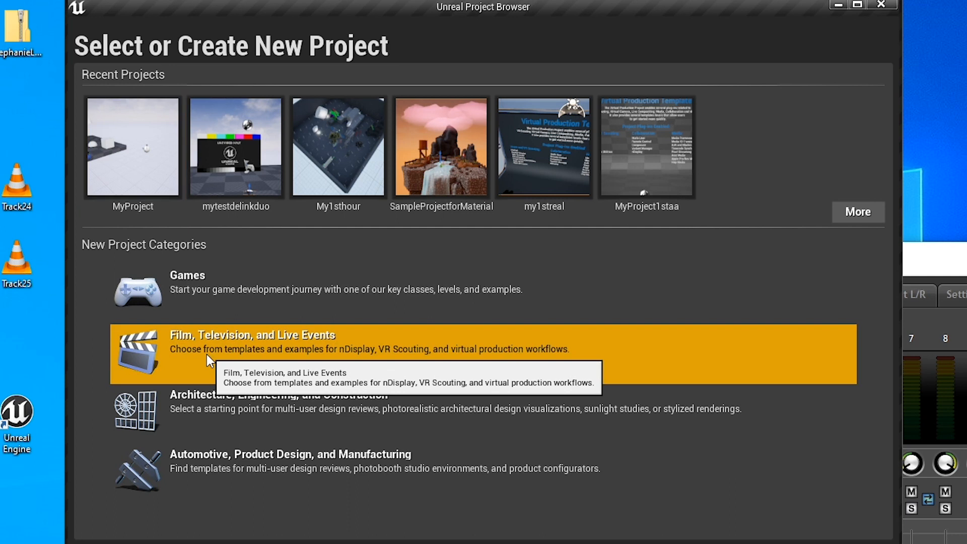
double_click(253, 349)
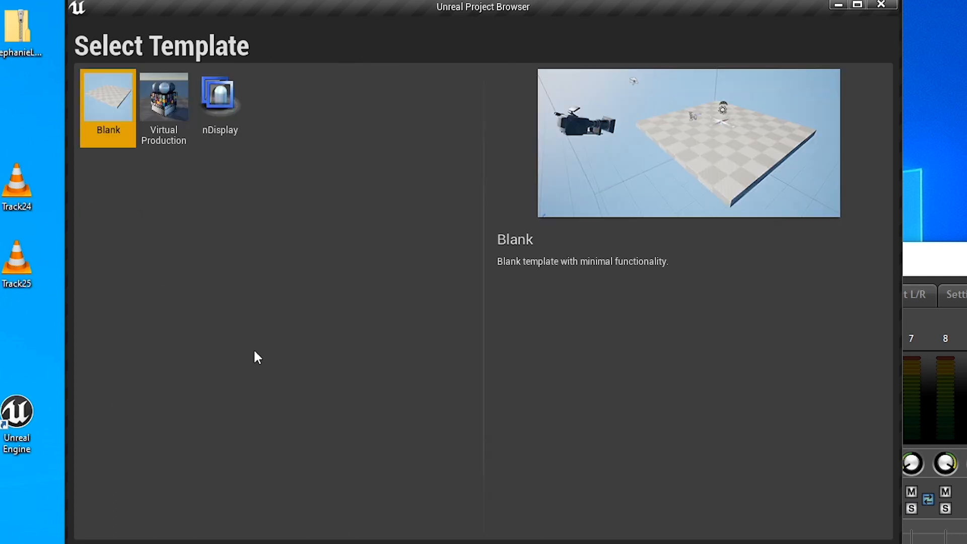
double_click(97, 107)
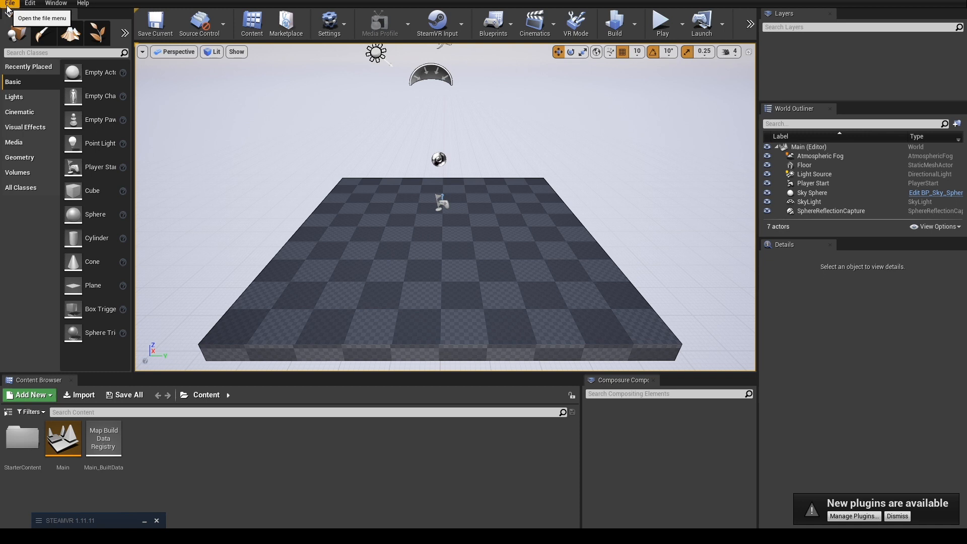
Open the plugin browser and search the built-in plugins for timecode.
click(30, 3)
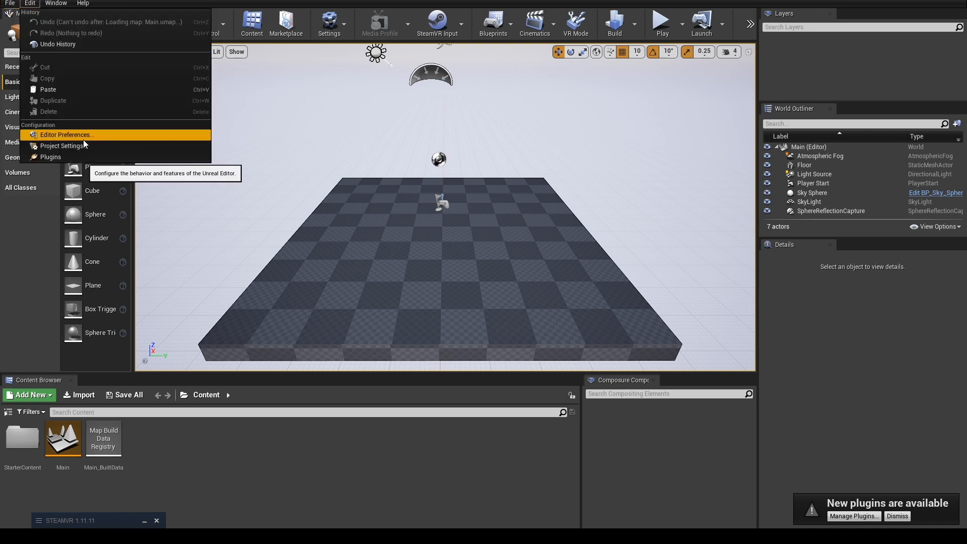
click(84, 157)
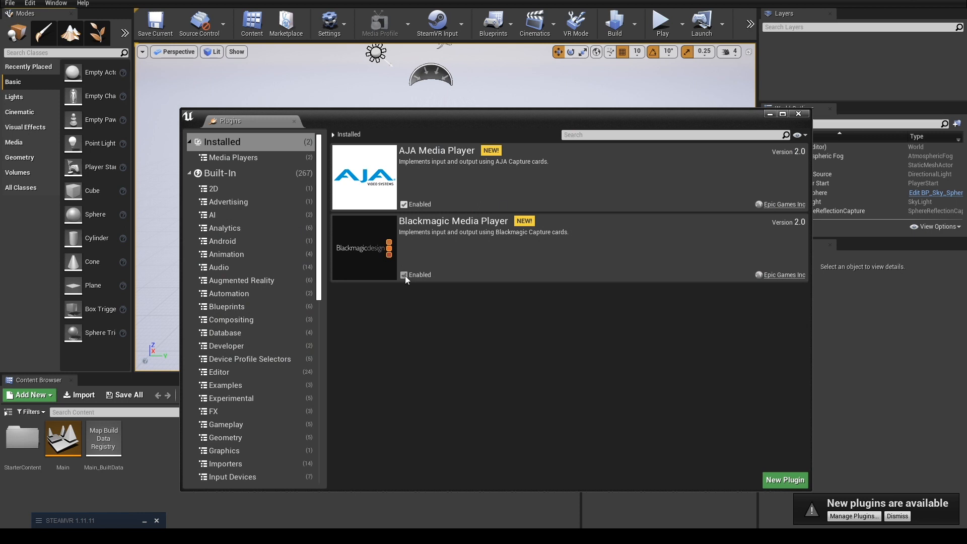
click(623, 135)
text(t)
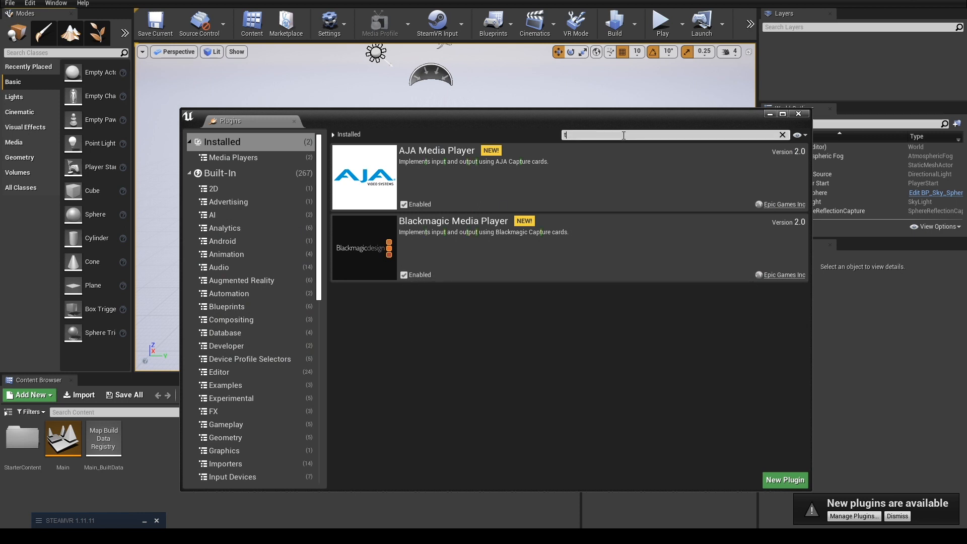
text(imecode)
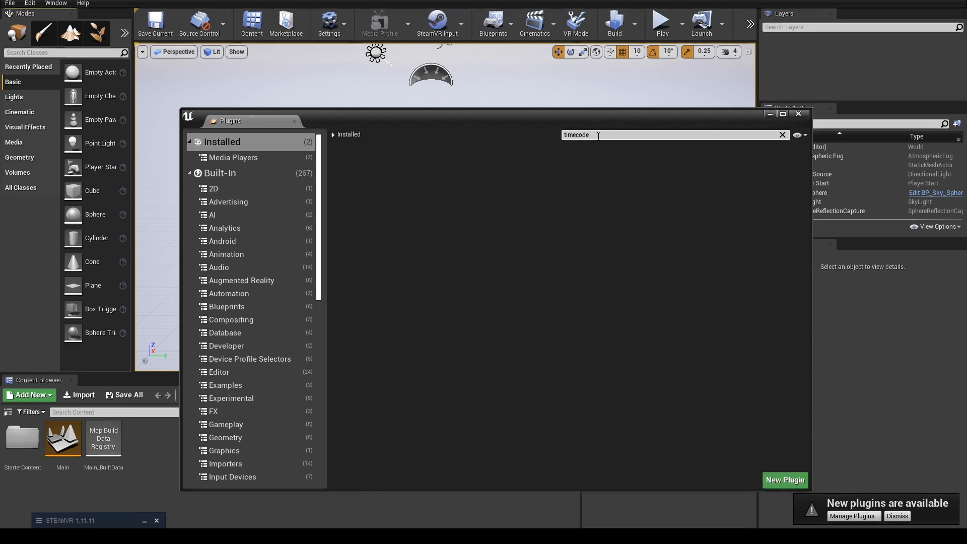
click(235, 172)
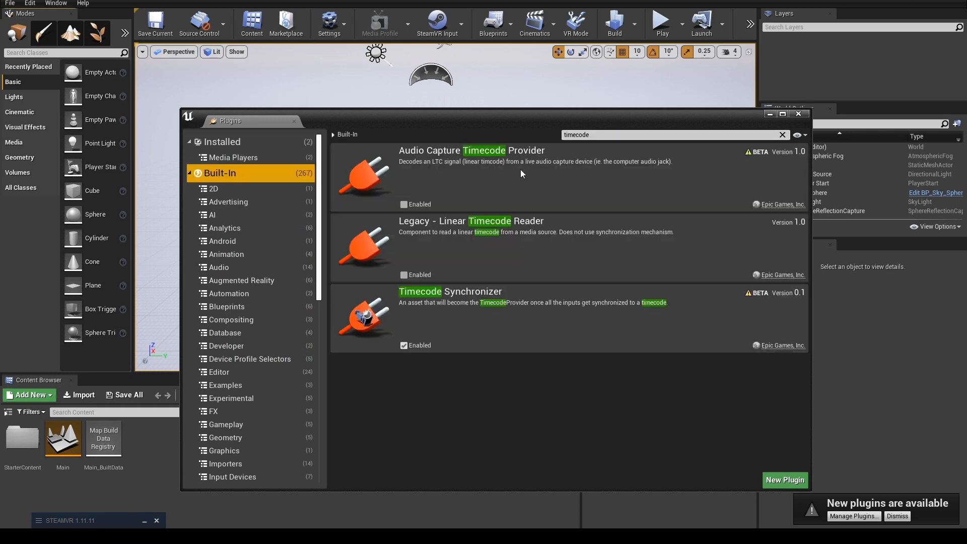
Search the built-in plugins for "media frame" to check the Media Framework plugins.
click(611, 135)
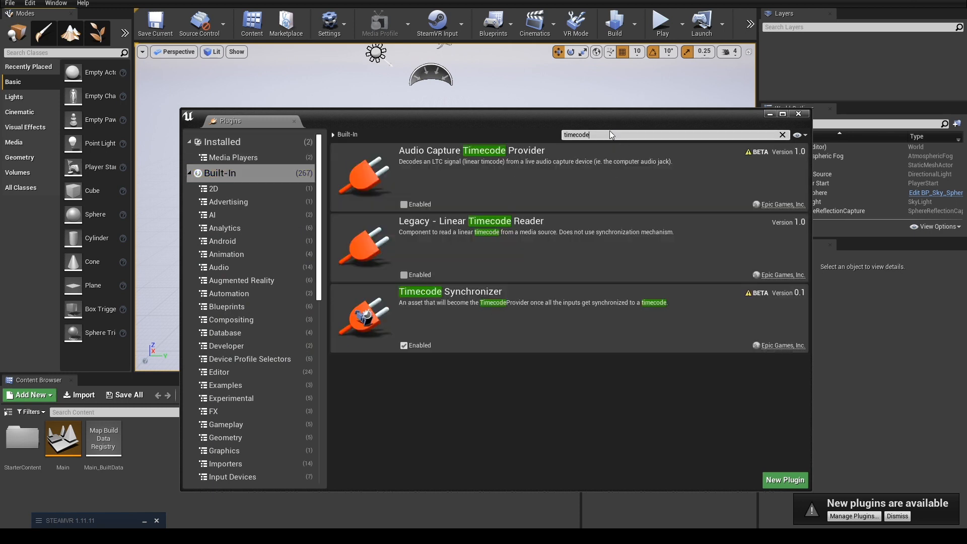
key(ctrl+a)
text(media frame)
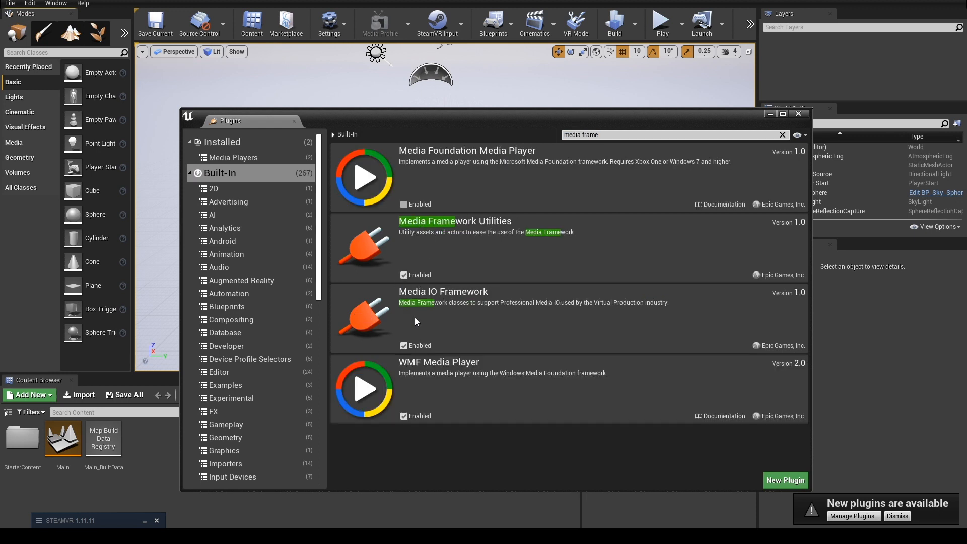
Search the built-in plugins for composure and close the plugin browser.
key(ctrl+a)
text(compsure)
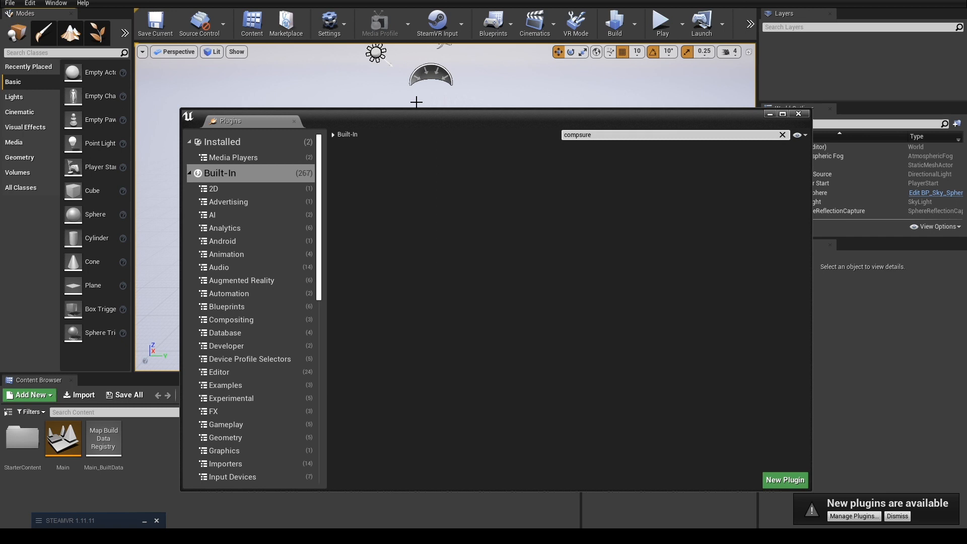
key(BackSpace)
key(BackSpace)
text(osur)
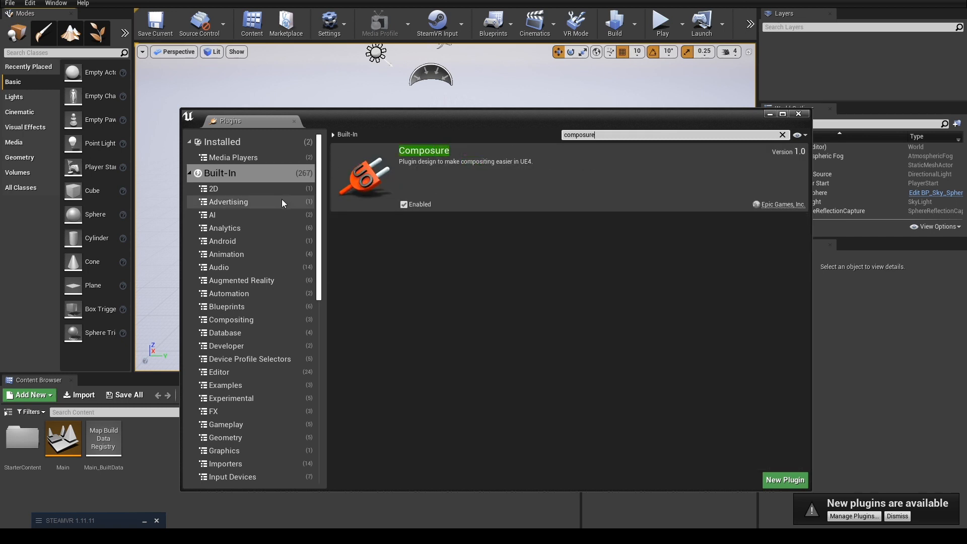
click(799, 115)
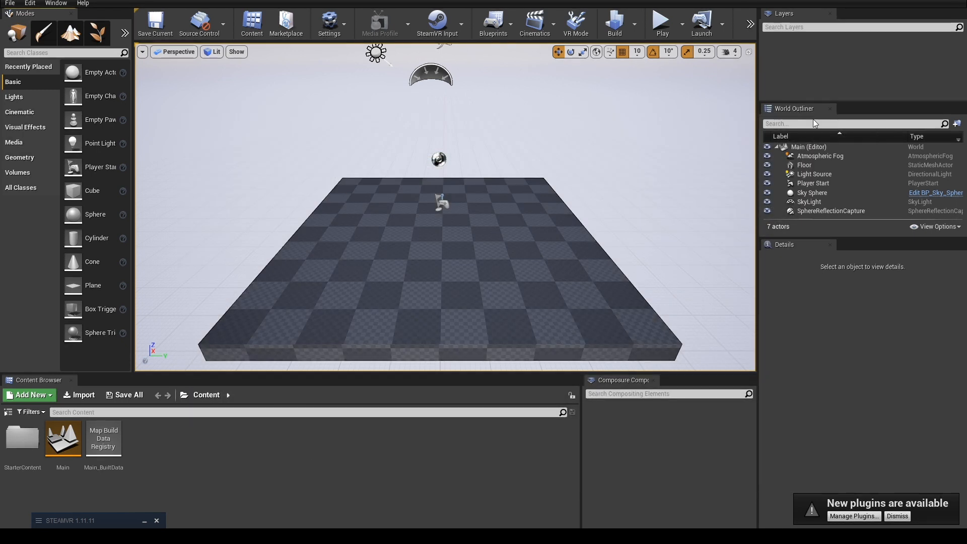
Display the Timecode Provider from the developer tools in the editor.
click(30, 3)
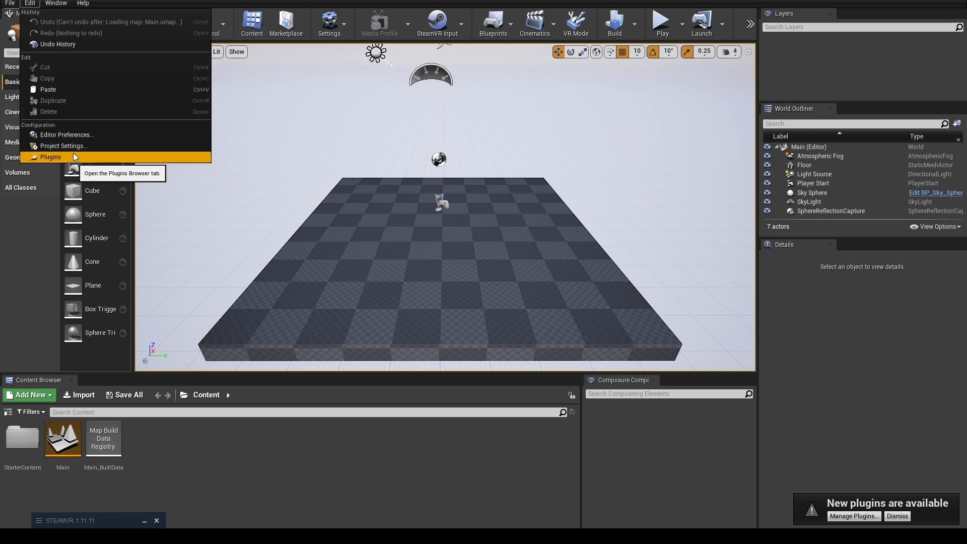
mouse_move(56, 3)
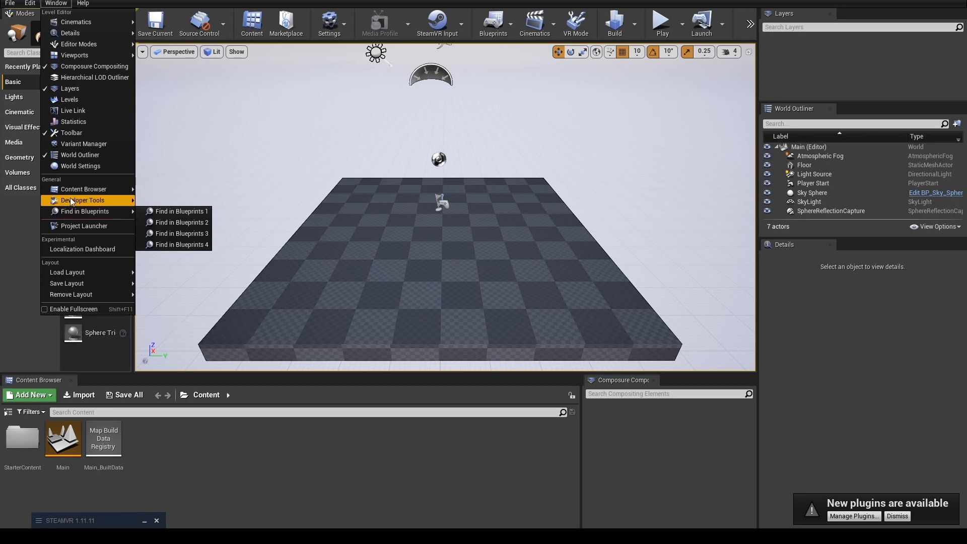
mouse_move(71, 201)
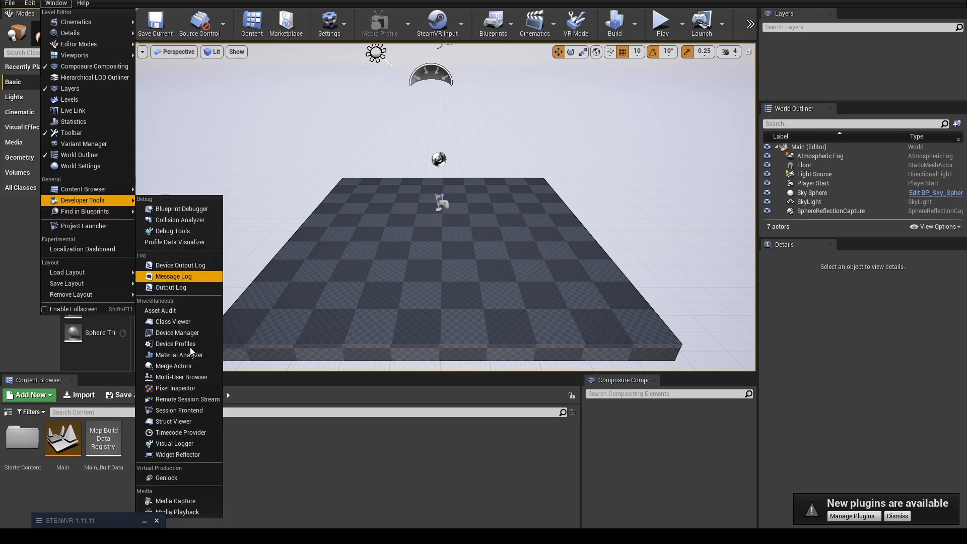
click(181, 433)
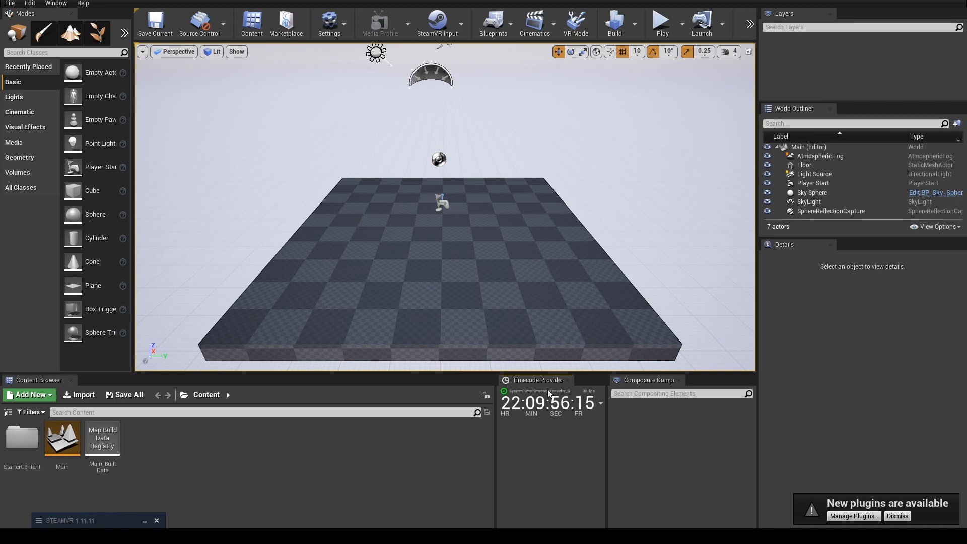
Create a new empty media profile and save it in the Content folder as BlackMagicMediaProfile.
click(330, 23)
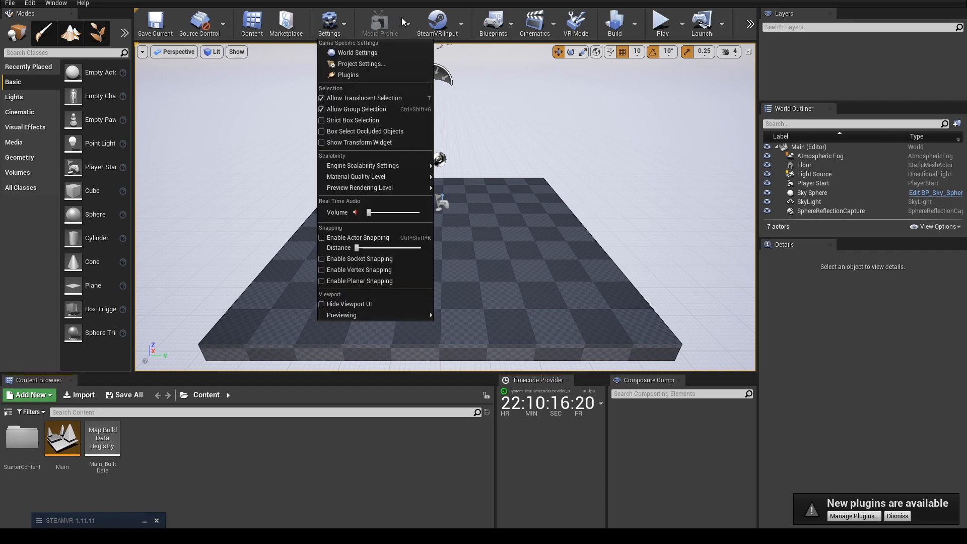
click(407, 24)
mouse_move(440, 78)
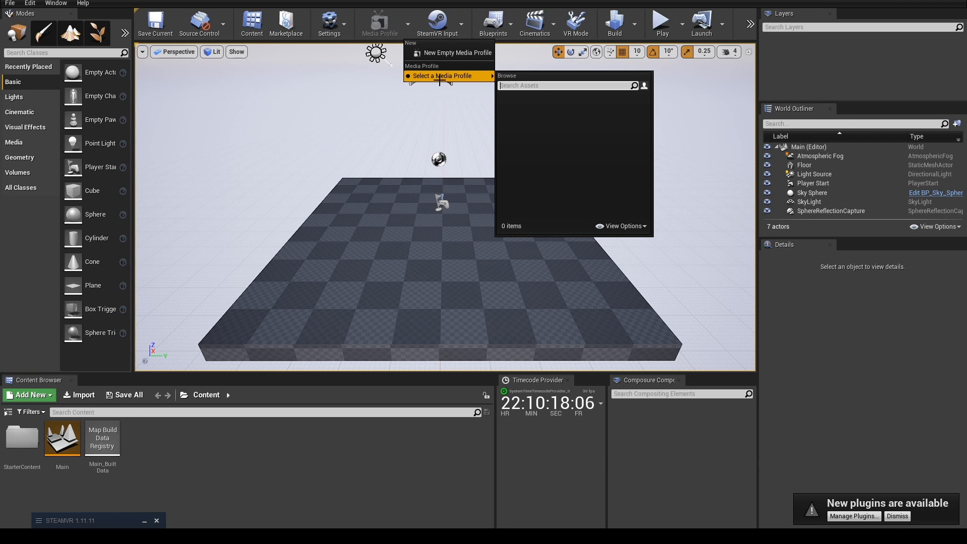
click(442, 51)
click(389, 204)
click(549, 232)
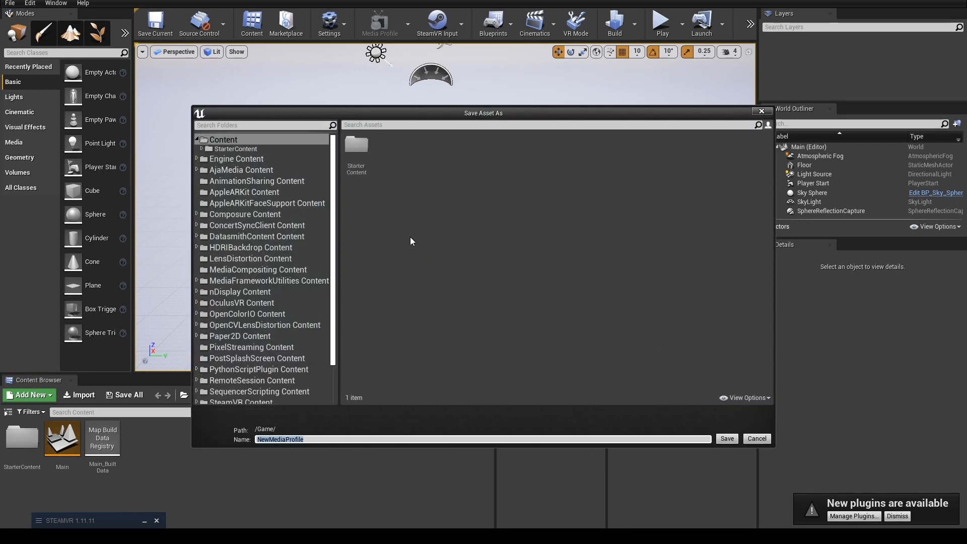
text(BlackMagicMediaProfile)
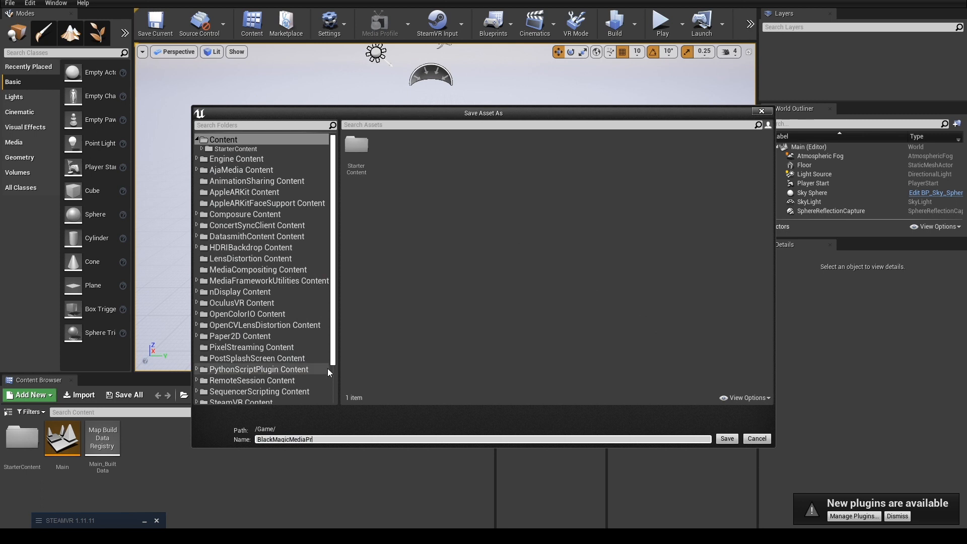
key(Return)
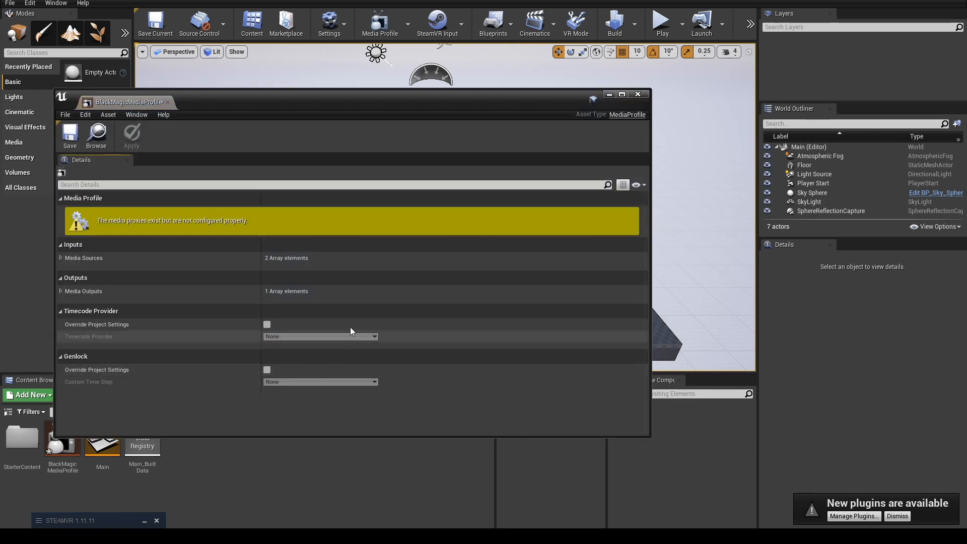
Set media source 0 of the profile's inputs to Blackmagic Media Source.
click(61, 257)
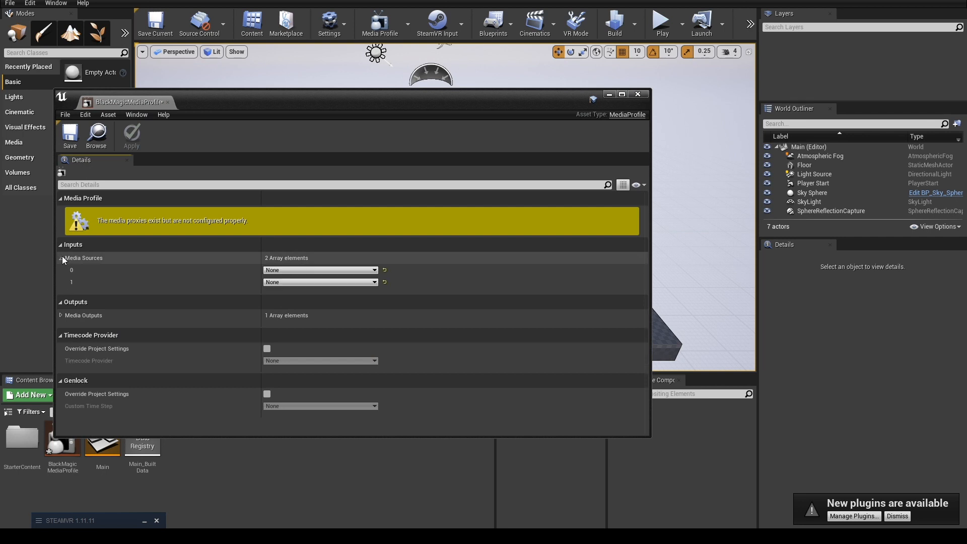
click(316, 272)
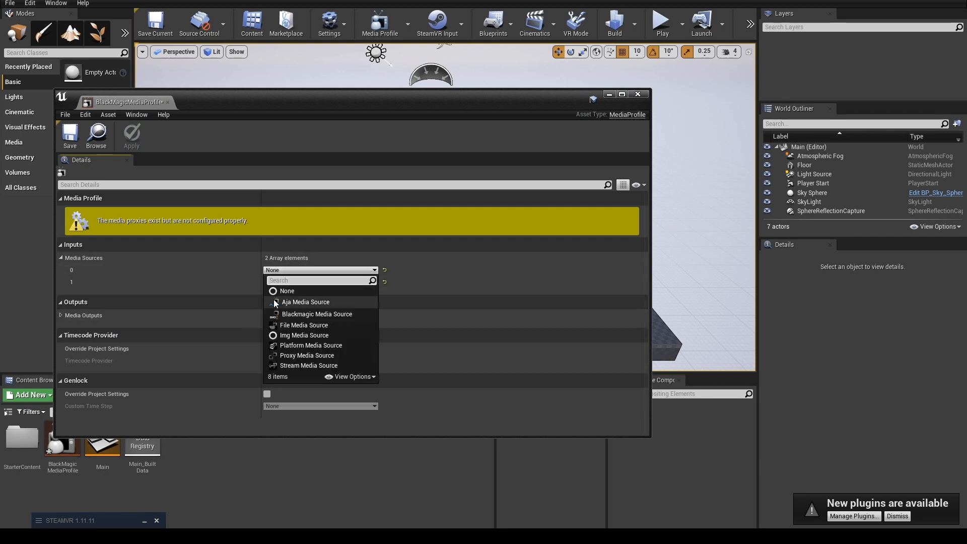
click(294, 312)
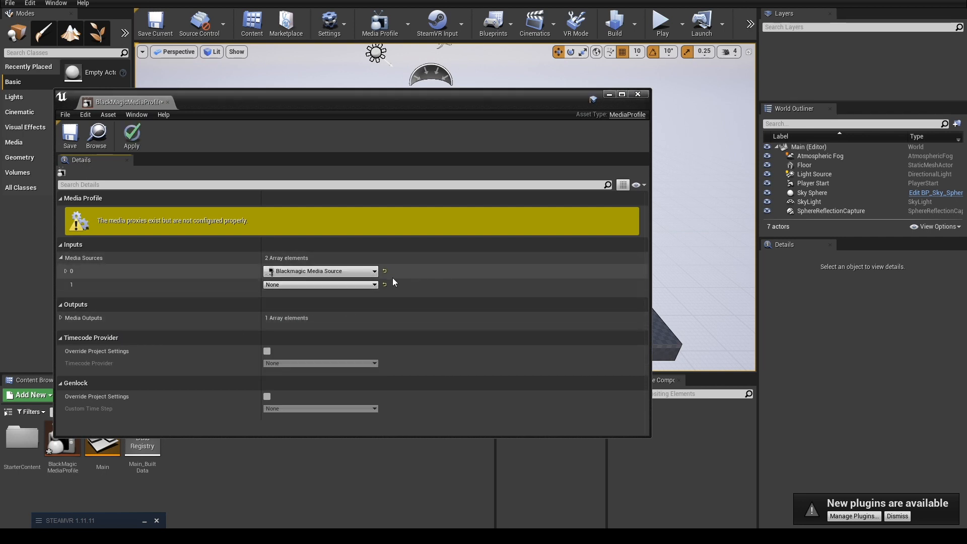
Configure media source 0 for DeckLink SDI (1), HD 1080, Progressive, 25 fps, with the VITC timecode format.
click(66, 271)
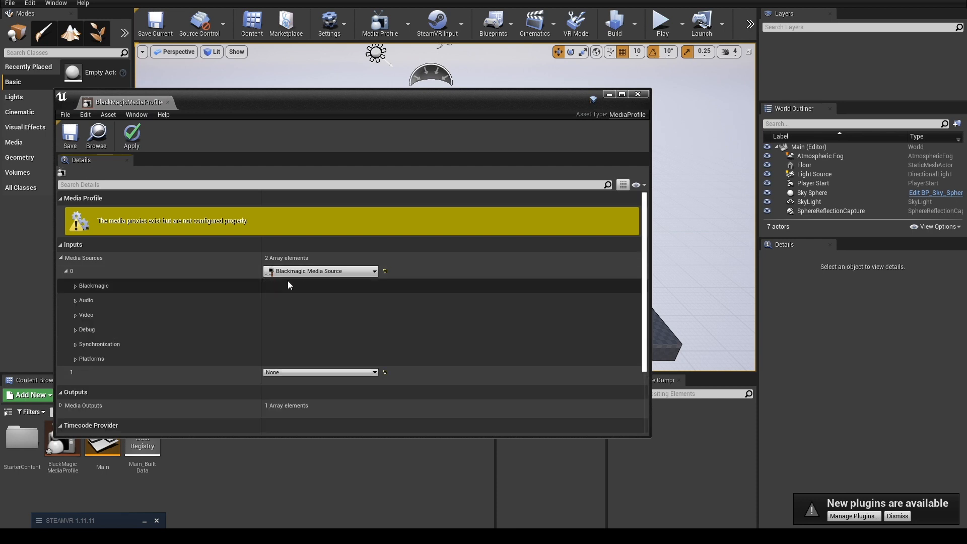
click(75, 286)
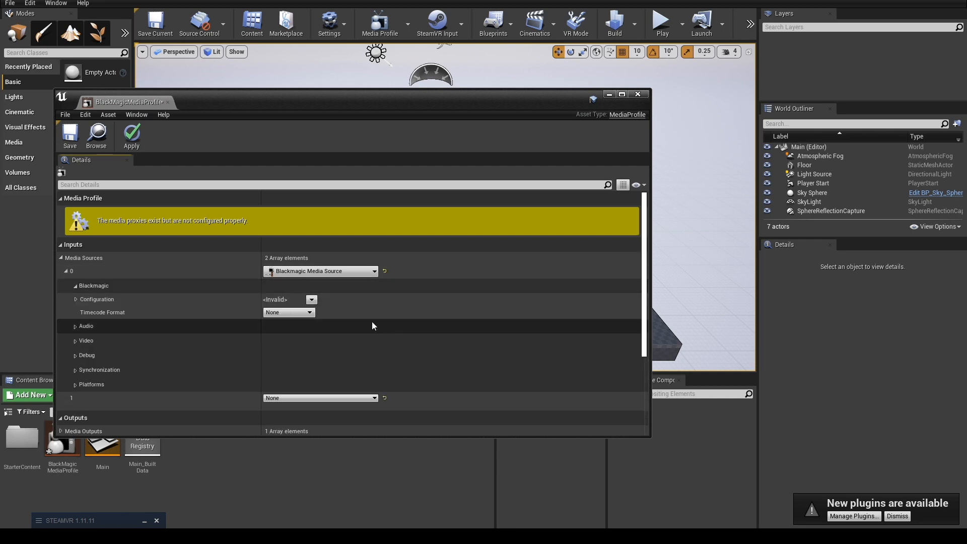
click(311, 300)
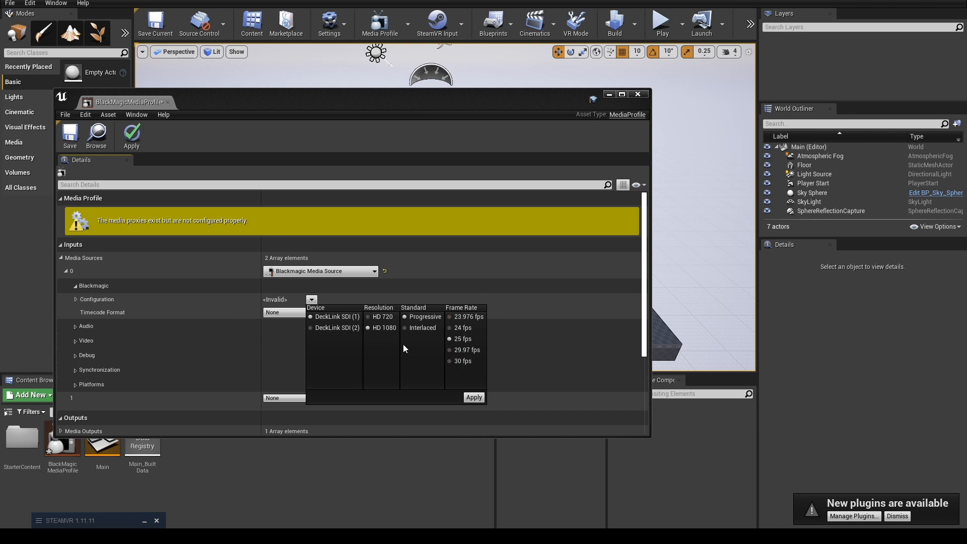
click(474, 398)
click(297, 312)
click(282, 334)
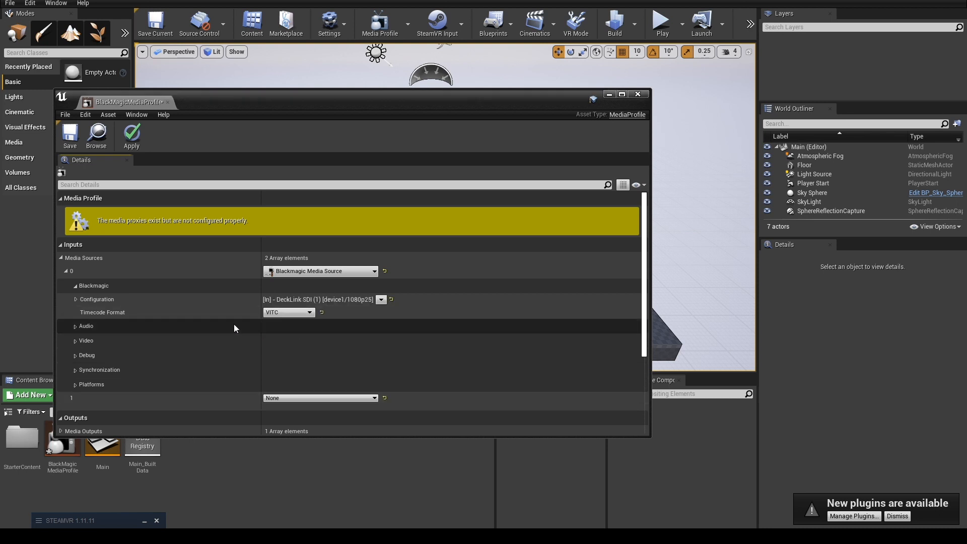
Set the video color format of media source 0 to 10bit YUV and enable Is SRGBInput.
click(74, 326)
click(75, 325)
click(75, 339)
click(288, 367)
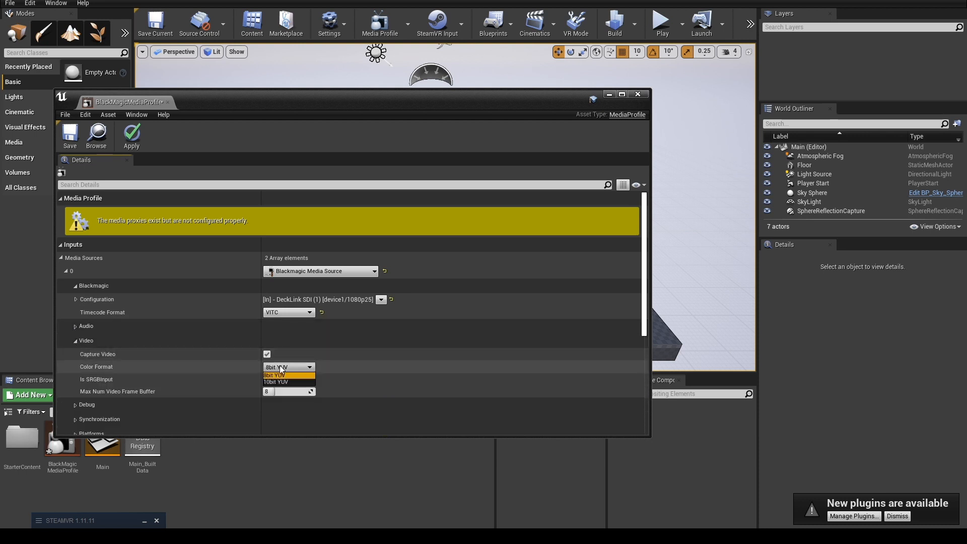
click(286, 382)
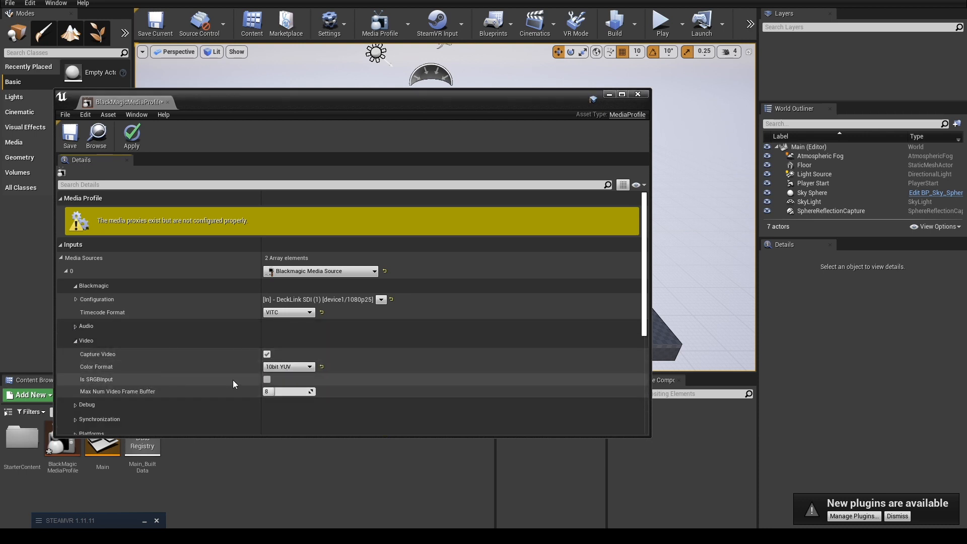
click(267, 380)
Enable Burn Frame Timecode in the debug options of media source 0 and review its Platforms and Synchronization options.
scroll(168, 367, down, 3)
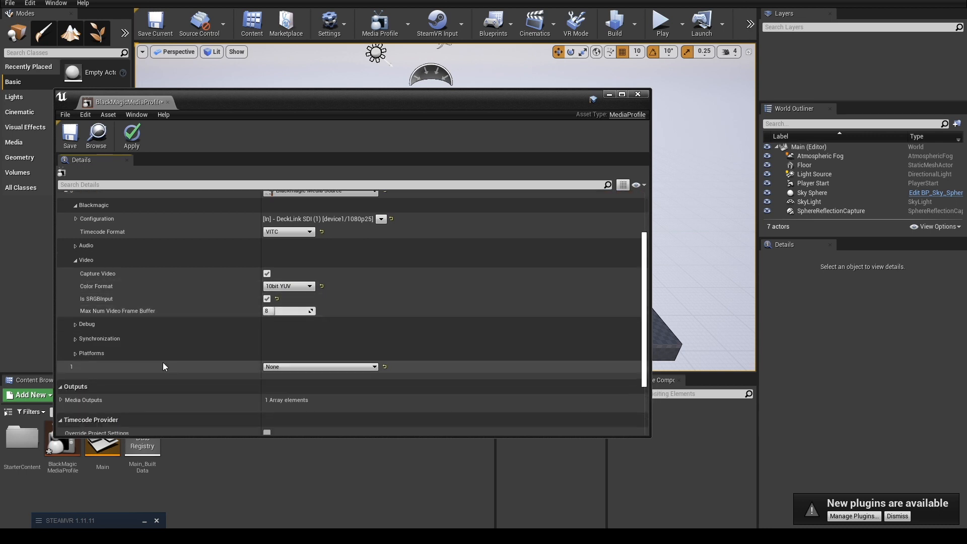
click(75, 328)
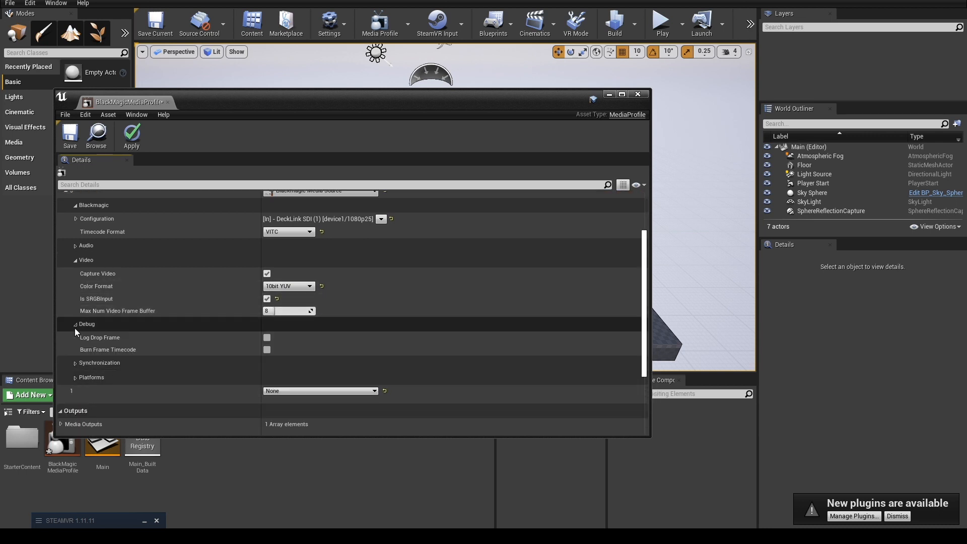
click(74, 327)
click(75, 340)
click(75, 340)
click(74, 329)
click(267, 349)
click(82, 323)
scroll(79, 321, down, 2)
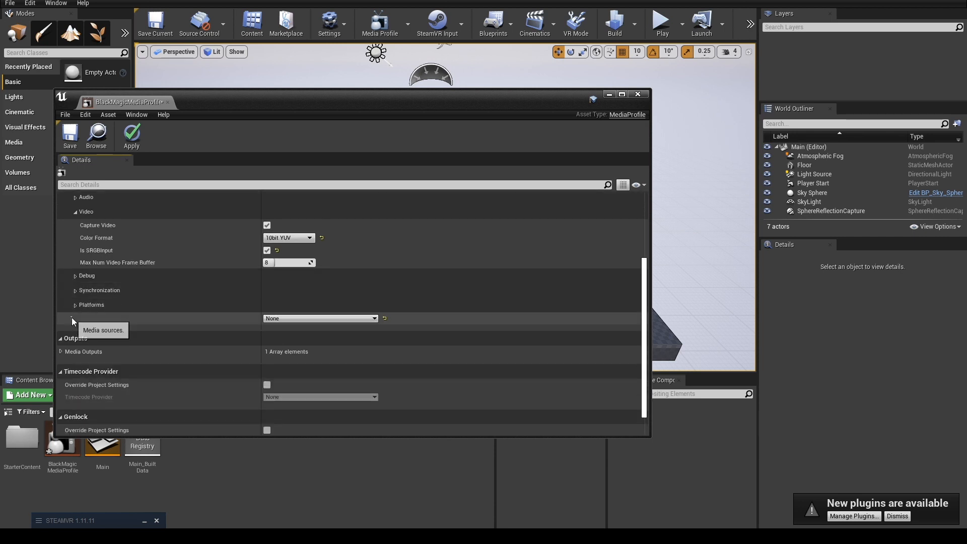
click(76, 305)
click(76, 306)
click(76, 291)
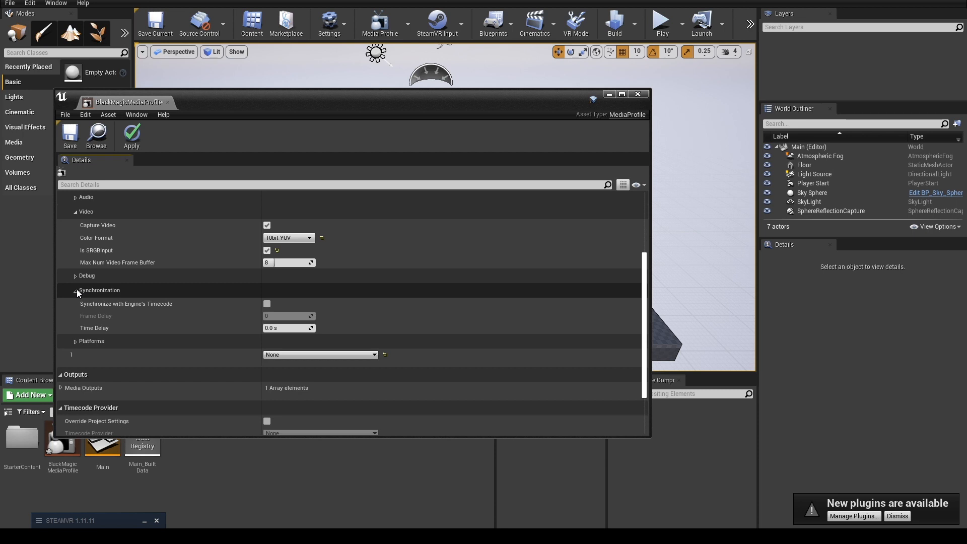
click(76, 289)
Override the project settings for the timecode provider and choose Blackmagic SDI Input as the provider.
scroll(80, 323, down, 1)
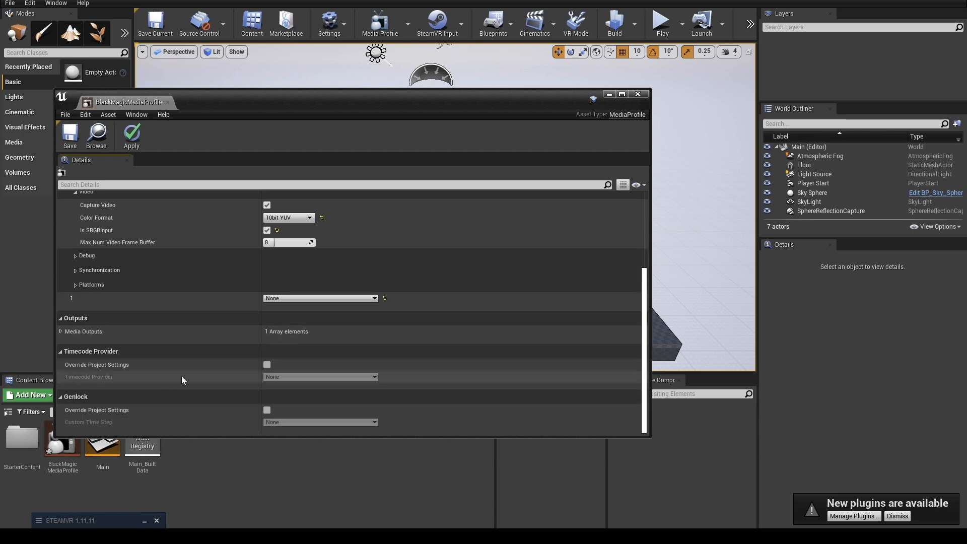
click(266, 364)
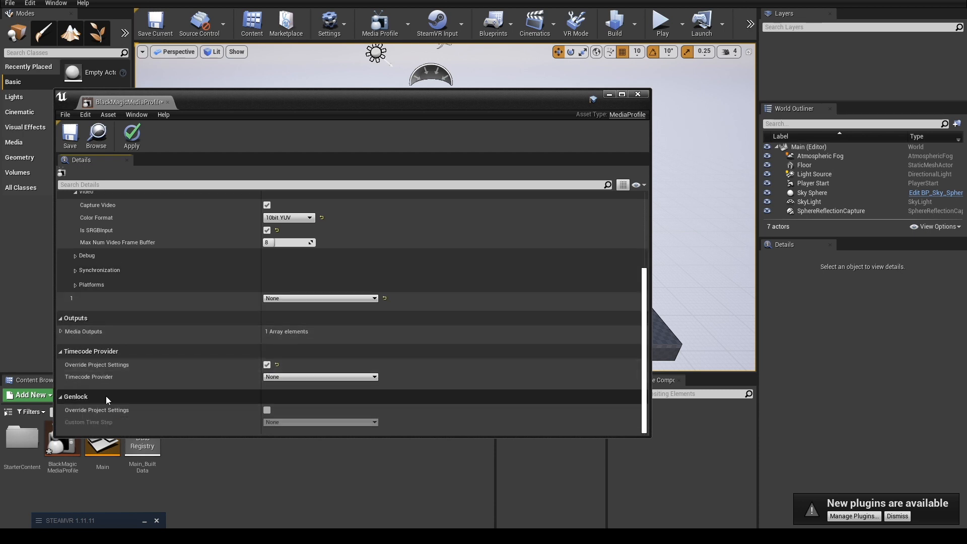
click(297, 376)
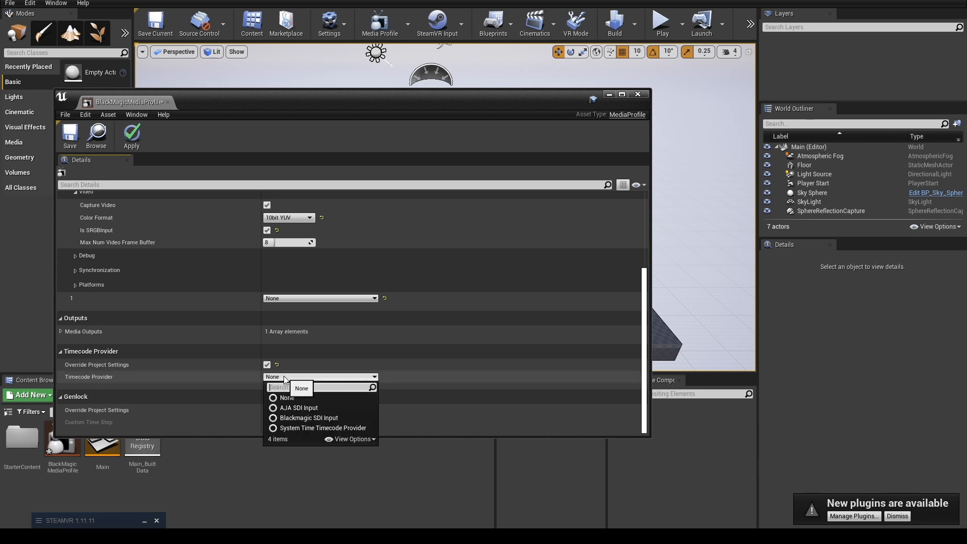
click(303, 414)
Configure the timecode provider for DeckLink SDI (1), HD 1080, Progressive, 25 fps, with the VITC timecode format.
click(61, 376)
scroll(73, 373, down, 1)
click(70, 360)
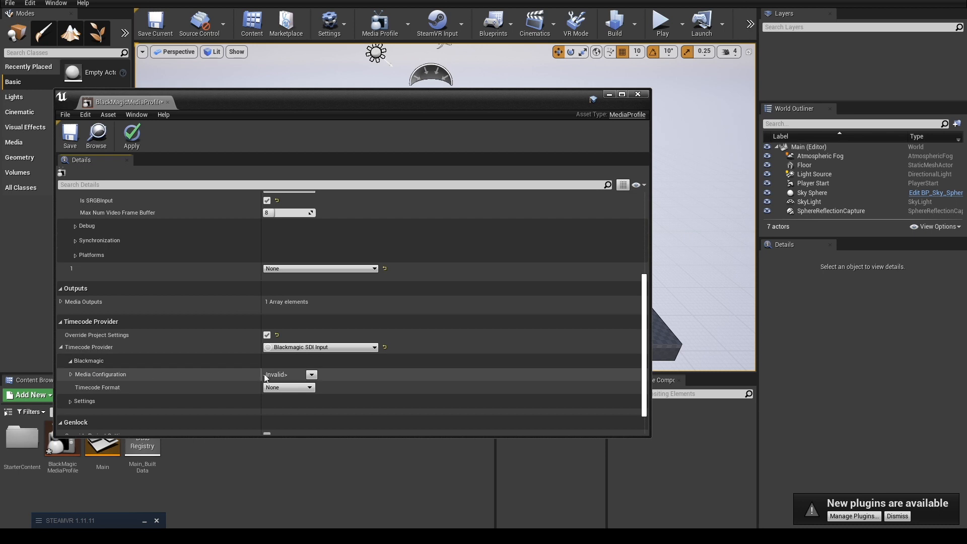
click(311, 375)
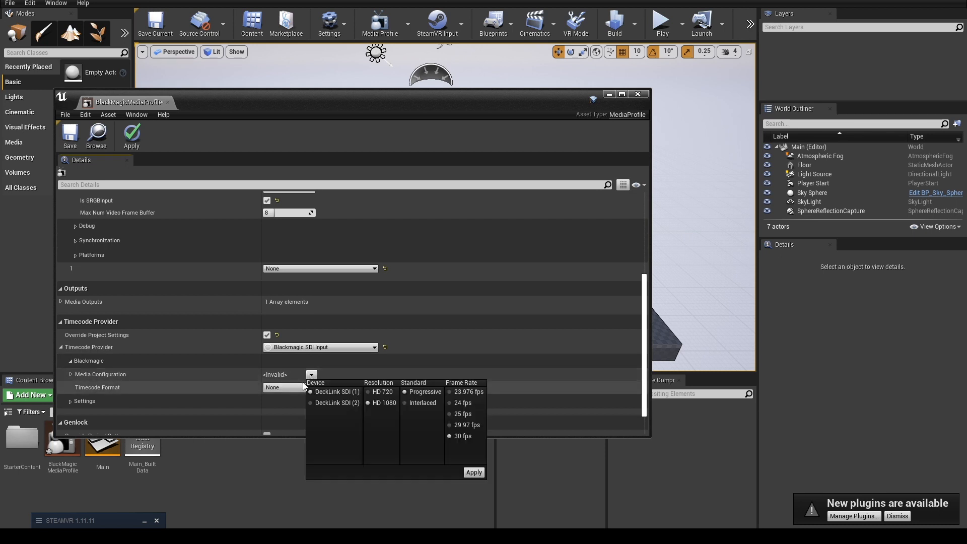
click(463, 413)
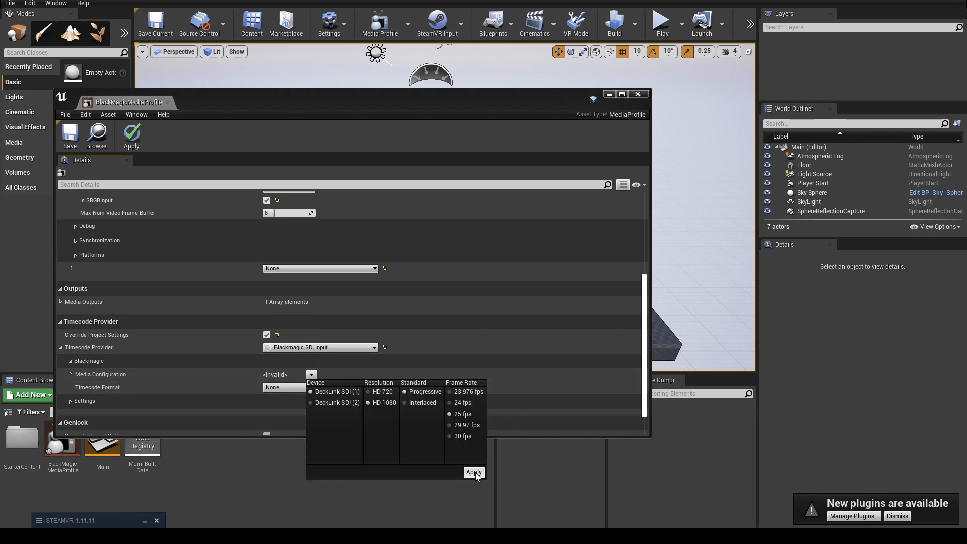
click(474, 472)
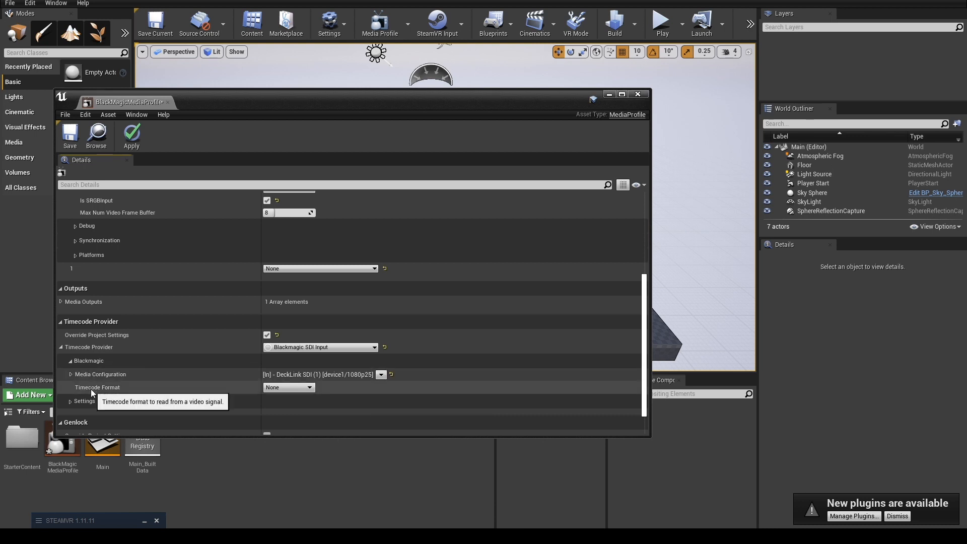
click(308, 401)
click(289, 387)
click(295, 409)
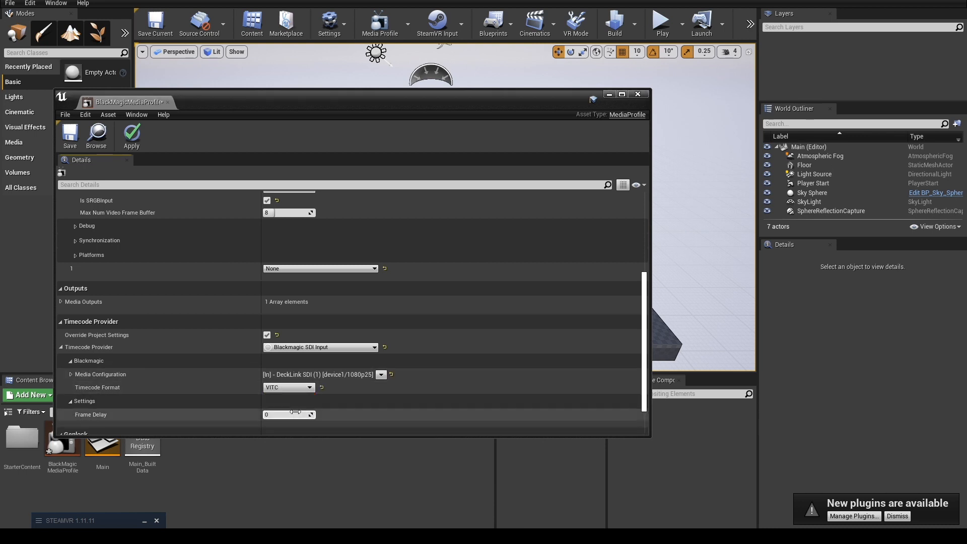
Override the project settings for genlock and set the custom time step to Blackmagic SDI Input.
scroll(162, 371, down, 1)
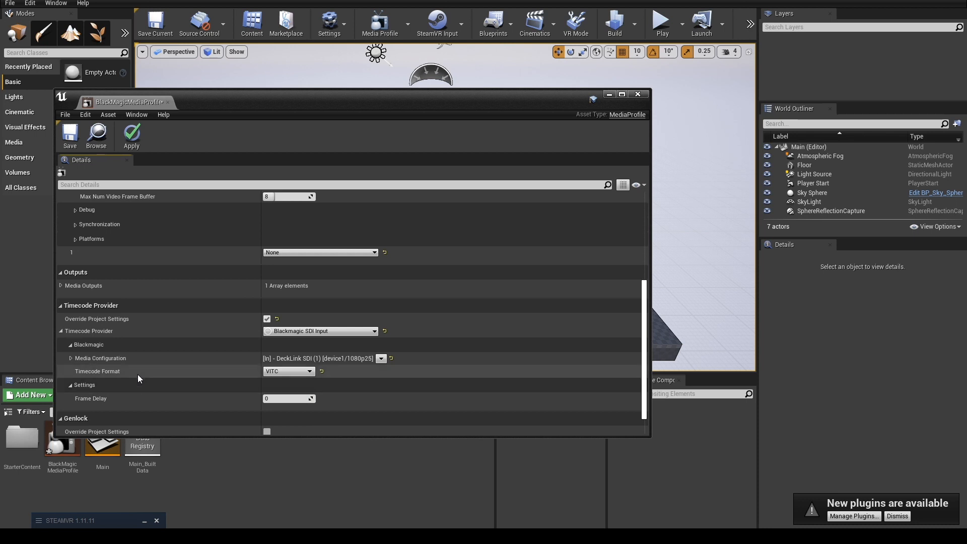
mouse_move(80, 400)
scroll(80, 398, down, 1)
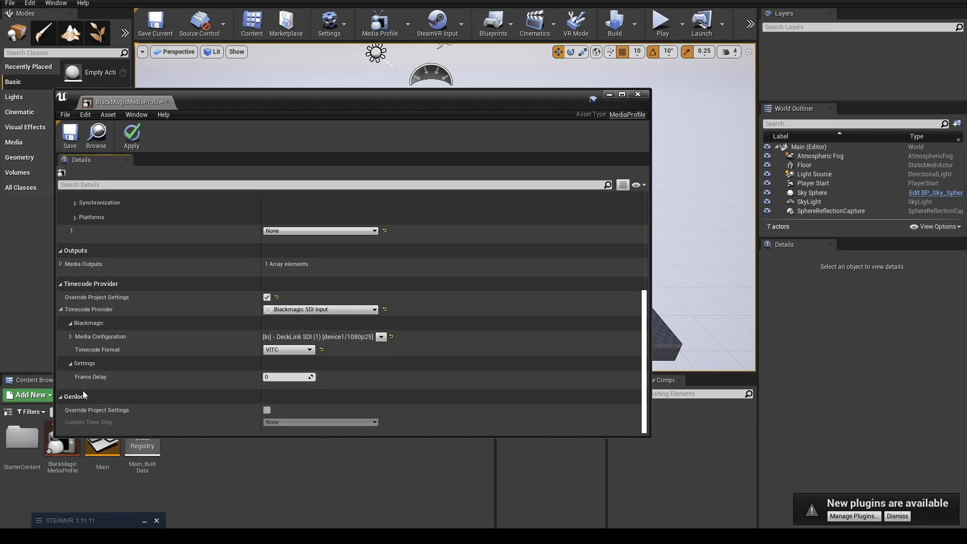
click(267, 410)
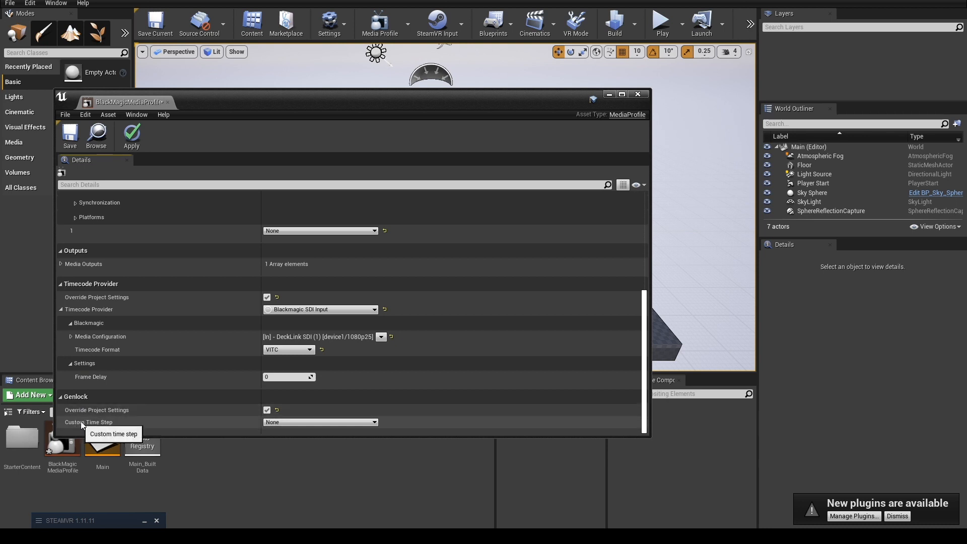
click(285, 422)
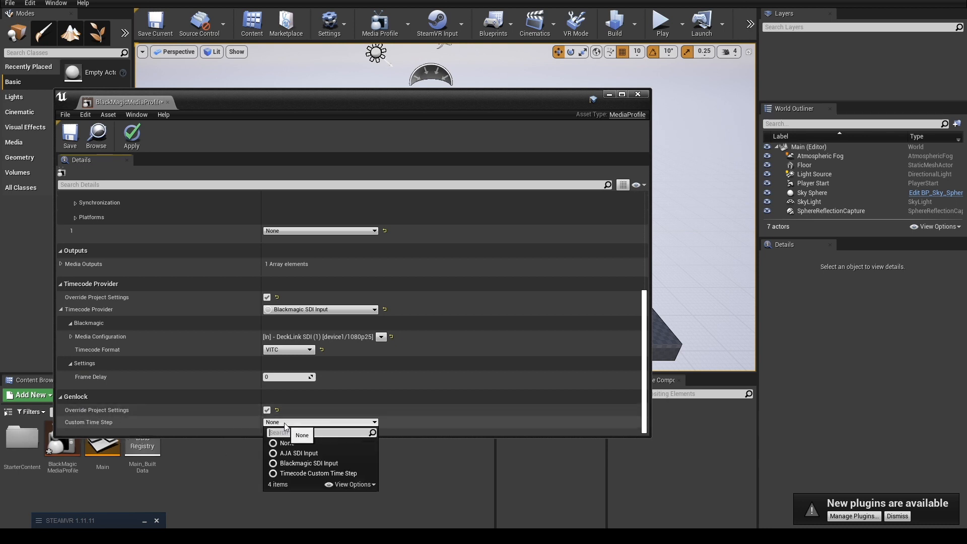
click(305, 463)
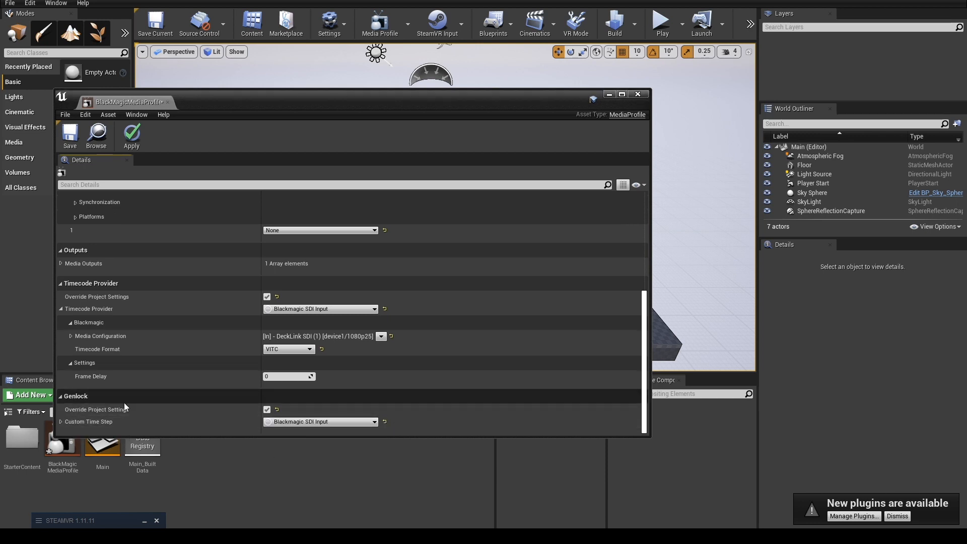
Configure the genlock source for DeckLink SDI (1), HD 1080, Progressive, 25 fps.
click(61, 421)
scroll(248, 398, down, 2)
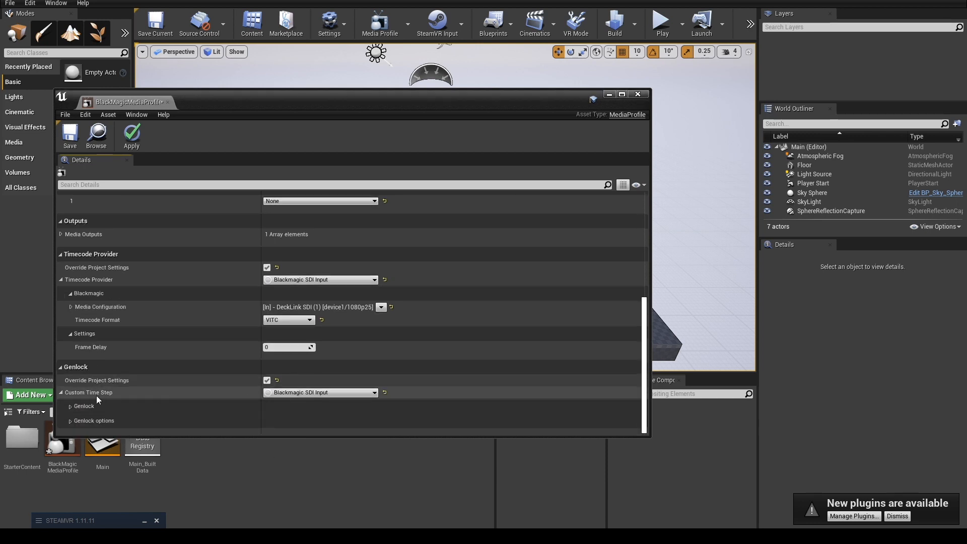
click(69, 407)
scroll(76, 395, down, 1)
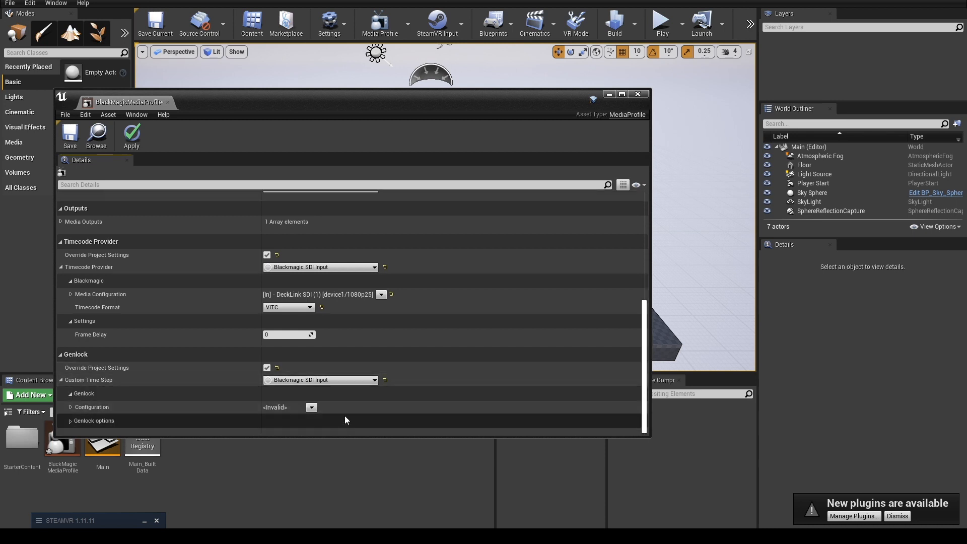
click(312, 407)
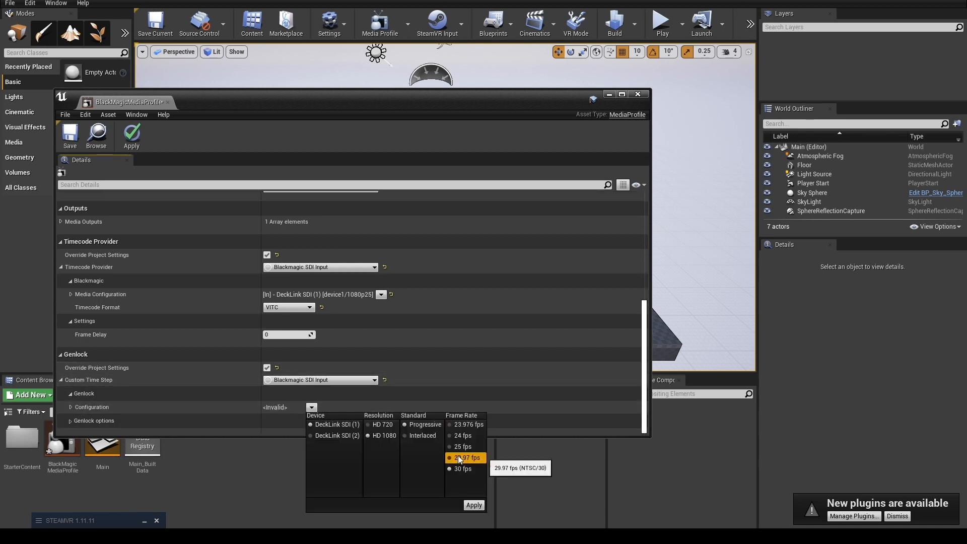
click(476, 505)
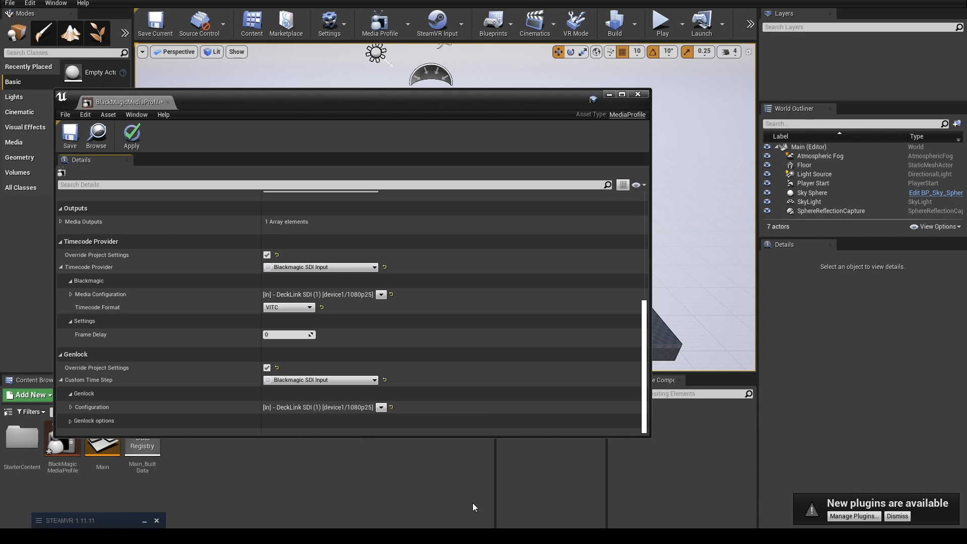
Check the genlock options, save and apply the media profile, and close its editor.
click(70, 420)
scroll(70, 419, down, 1)
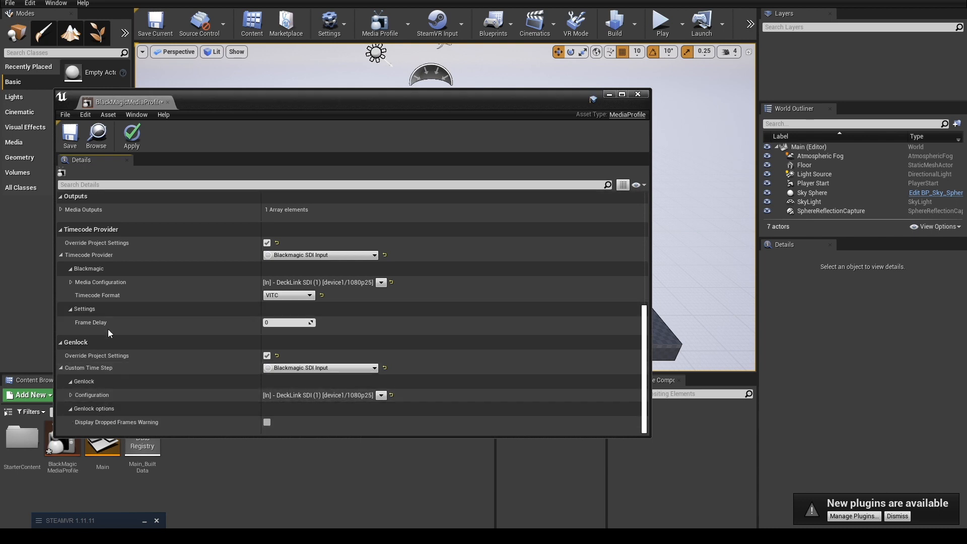
scroll(167, 336, up, 5)
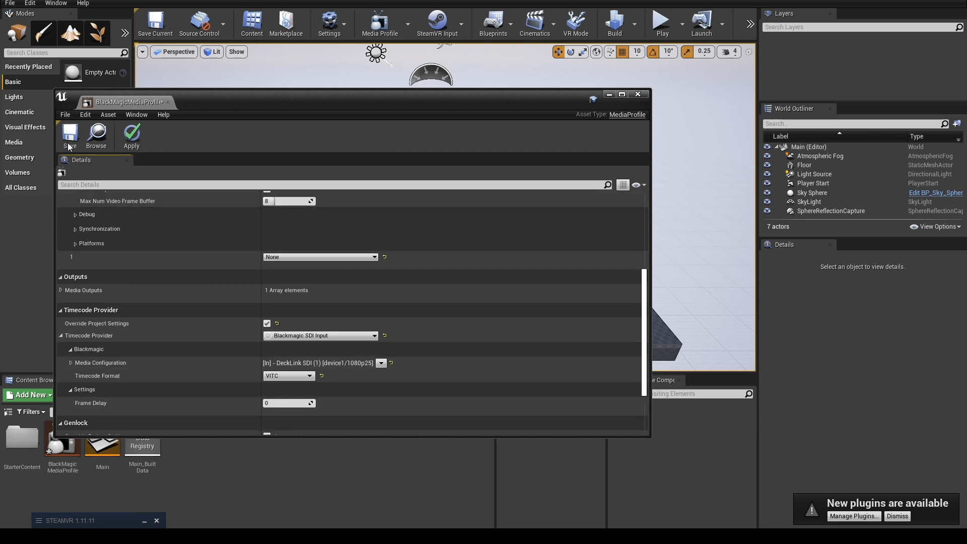
click(131, 136)
drag(331, 116, 295, 62)
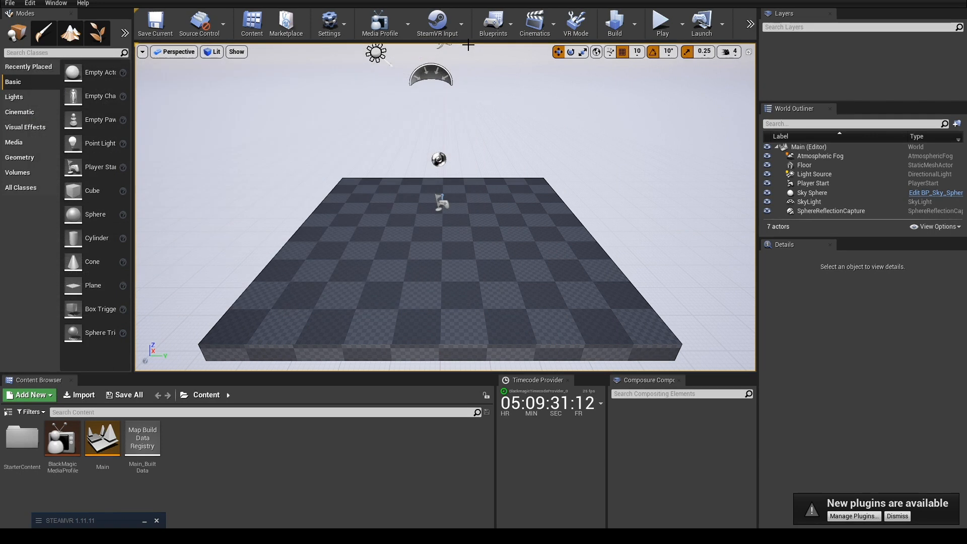
Create a media bundle in the Content folder and name it BlackMagicMediaBundle.
right_click(284, 463)
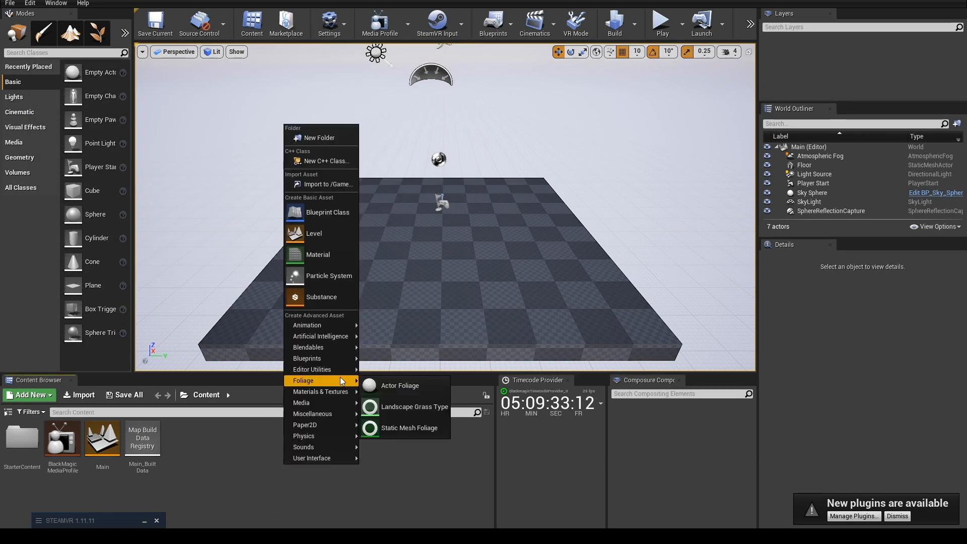
mouse_move(321, 405)
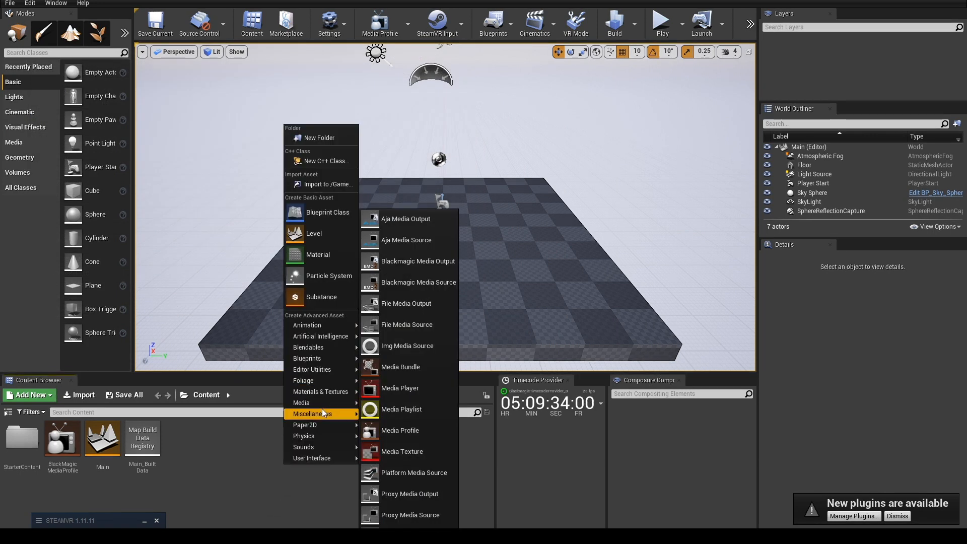
click(418, 372)
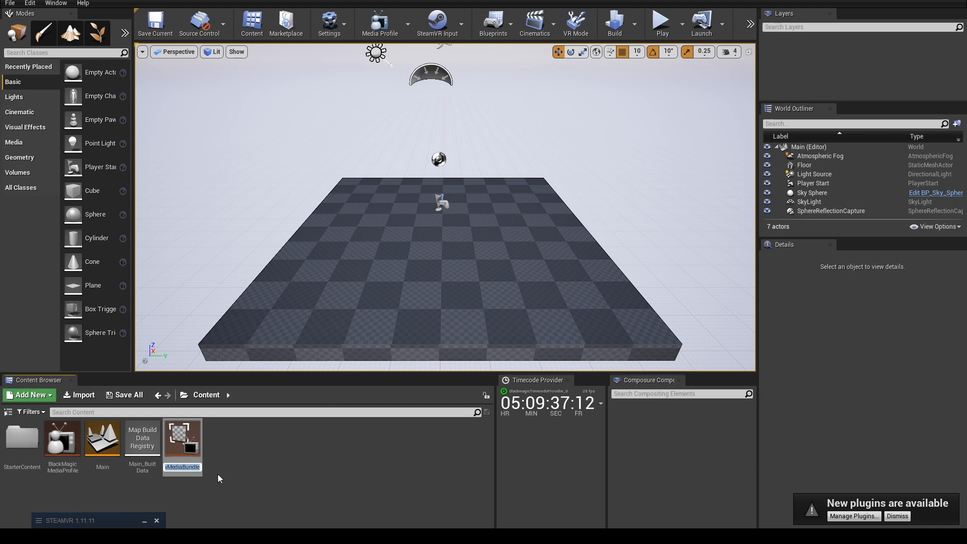
text(BlackMagi)
key(BackSpace)
key(BackSpace)
key(BackSpace)
text(ic)
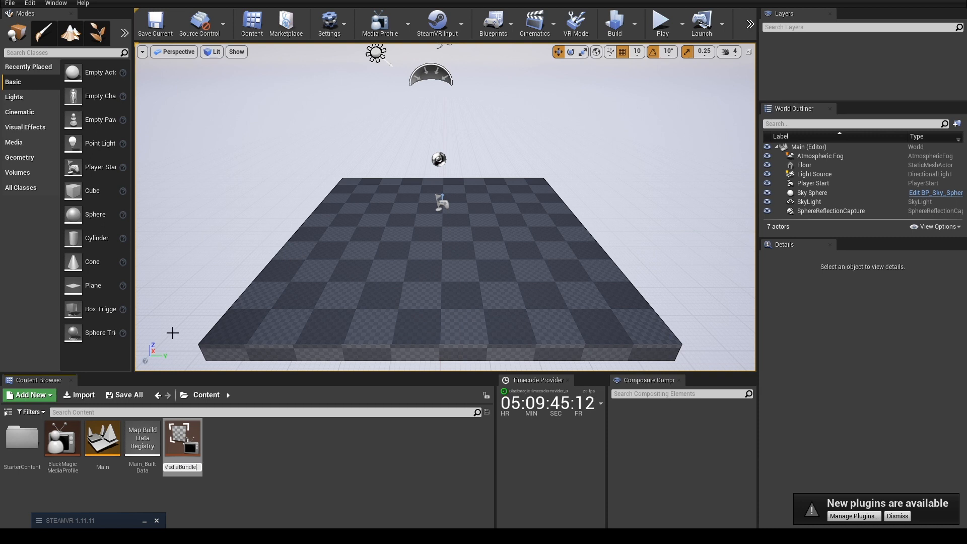
key(Return)
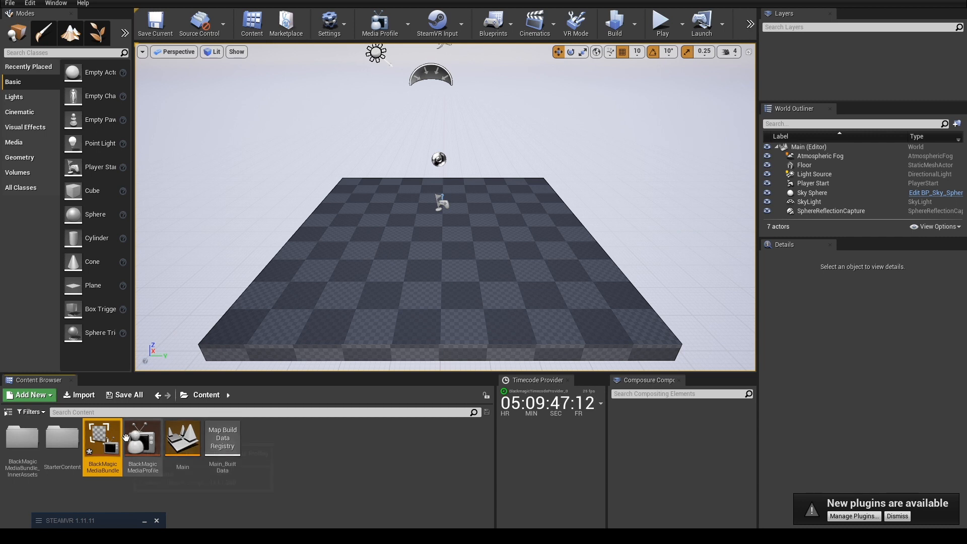
Open BlackMagicMediaBundle and set its media source to Blackmagic Media Source.
double_click(102, 442)
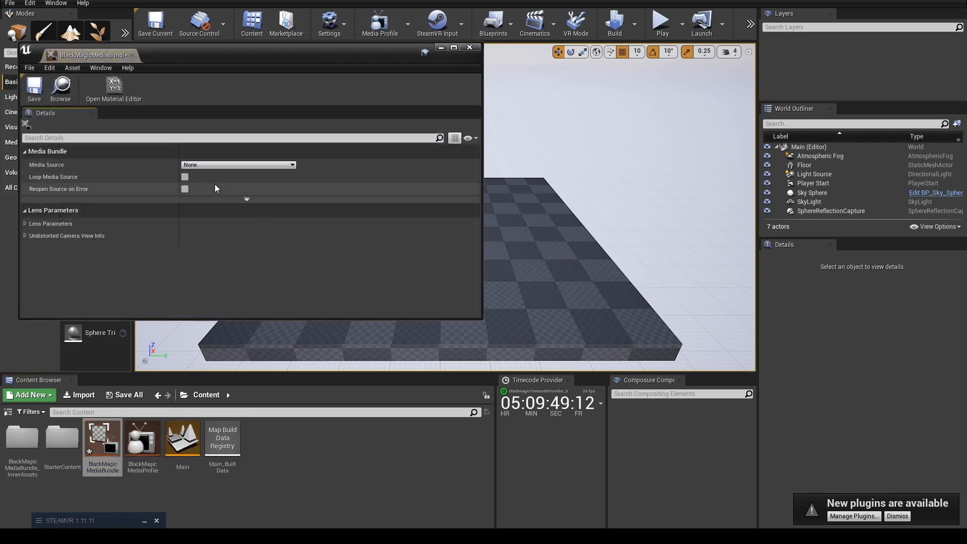
click(193, 165)
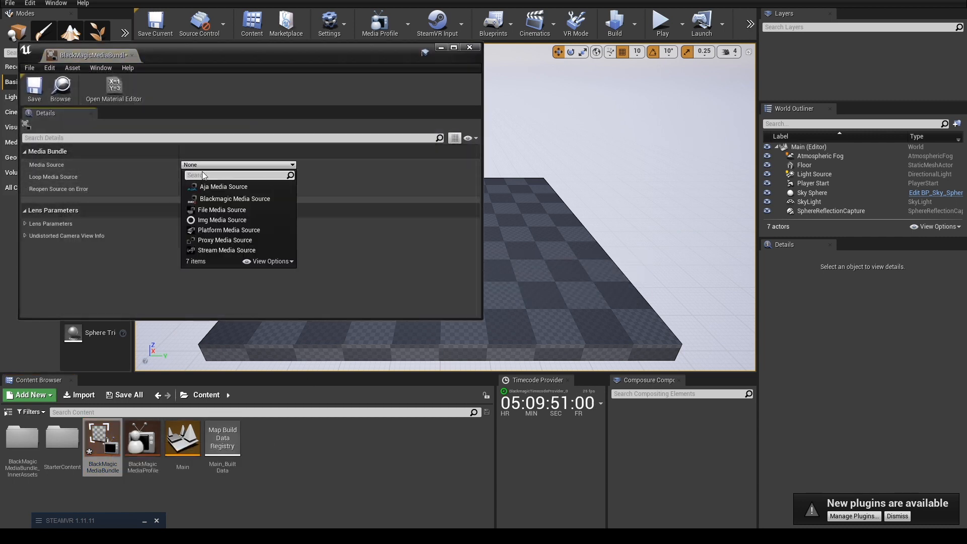
click(235, 200)
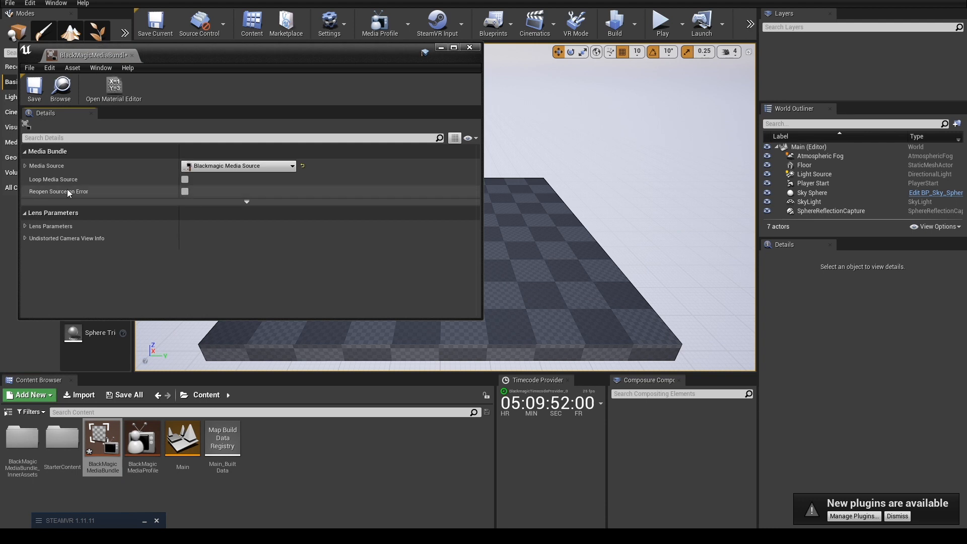
Configure the bundle's media source for DeckLink SDI (1), HD 1080, Progressive, 25 fps.
click(26, 164)
click(38, 182)
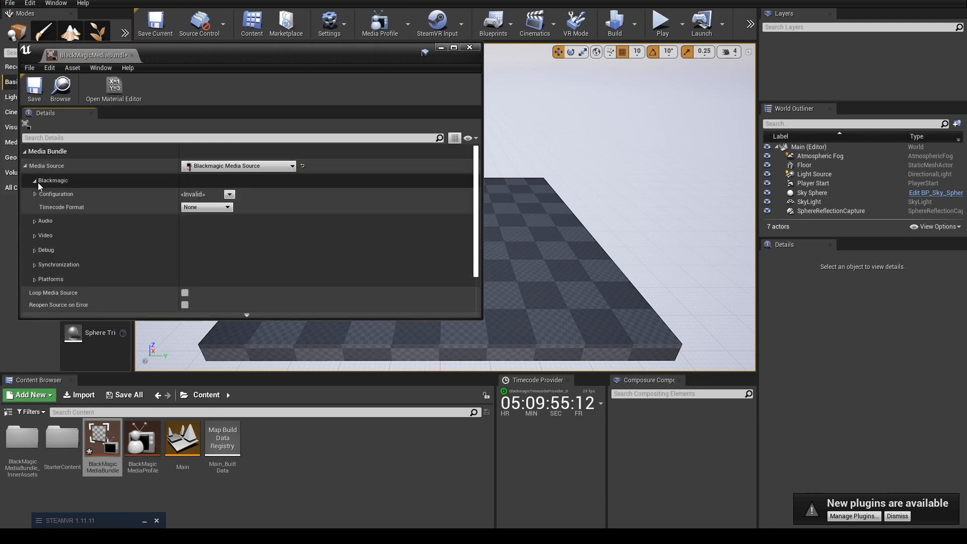
click(229, 195)
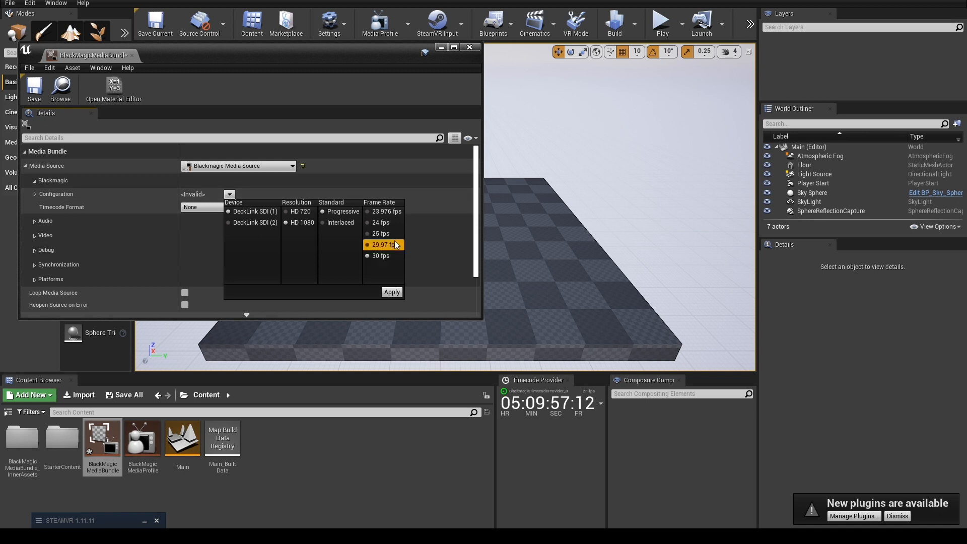
click(393, 292)
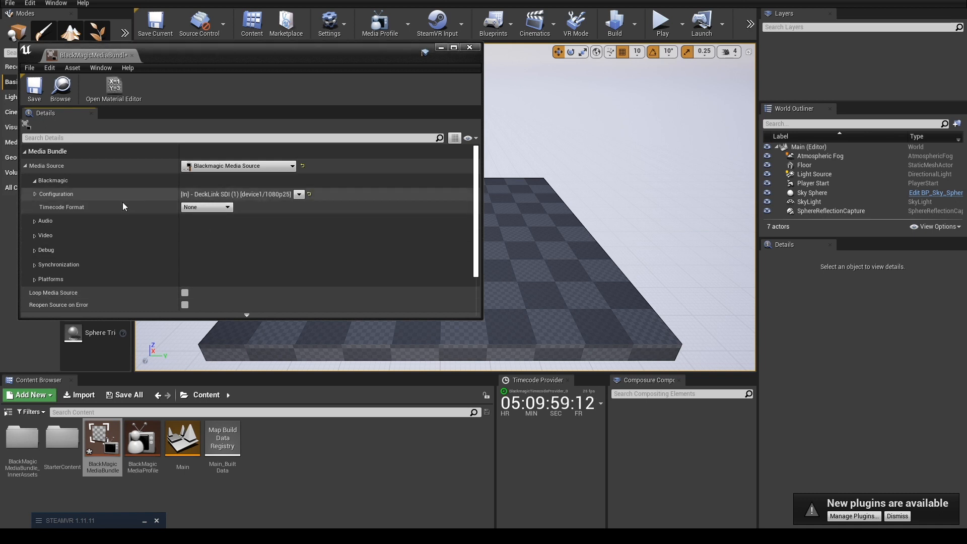
Set the bundle source's timecode format to VITC and color format to 10bit YUV, and enable Is SRGBInput.
click(197, 207)
click(202, 228)
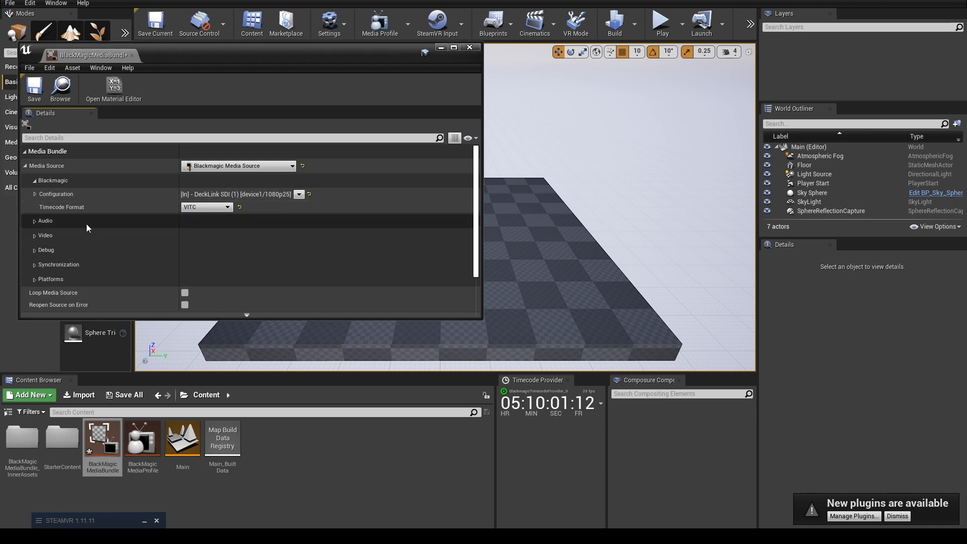
click(33, 235)
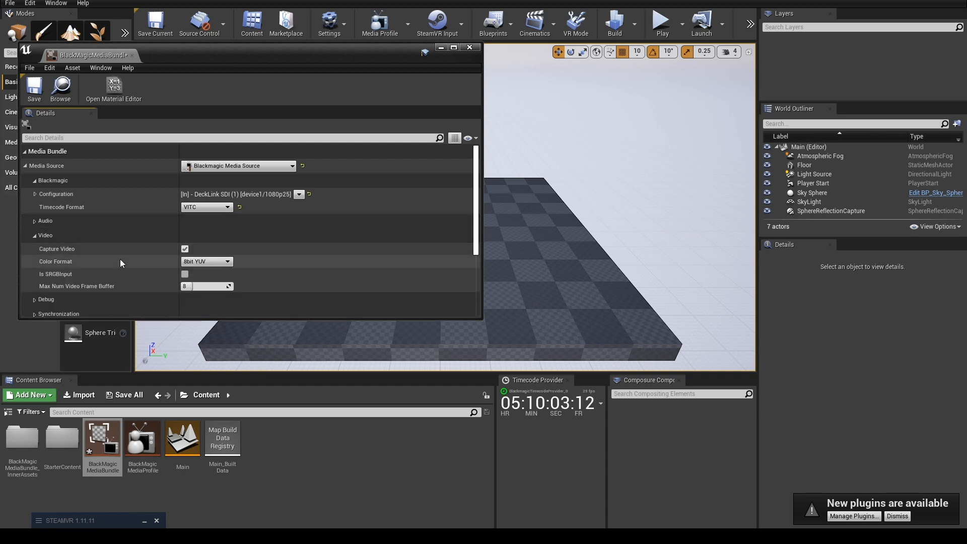
click(207, 261)
click(207, 276)
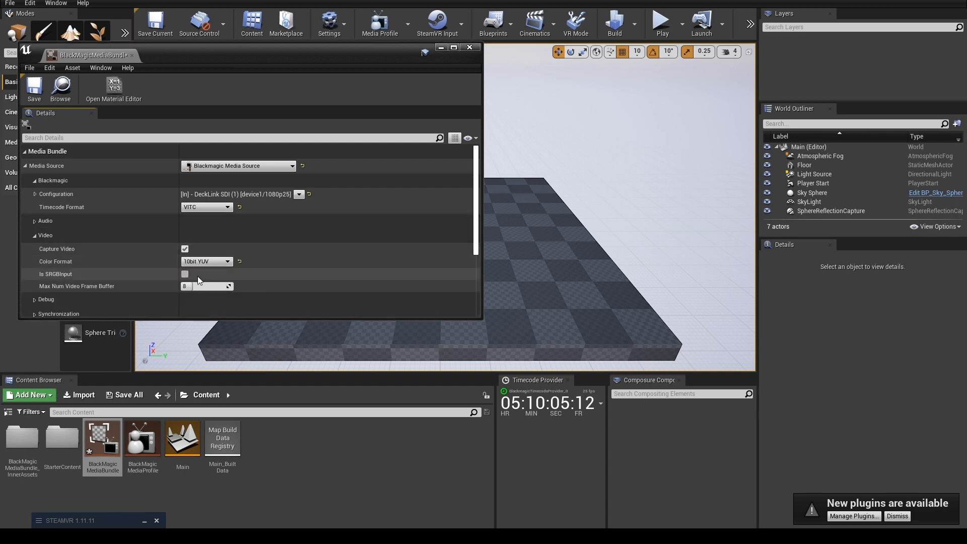
scroll(155, 267, down, 1)
click(184, 259)
Toggle the Burn Frame Timecode debug option, and save and close BlackMagicMediaBundle.
scroll(92, 249, down, 2)
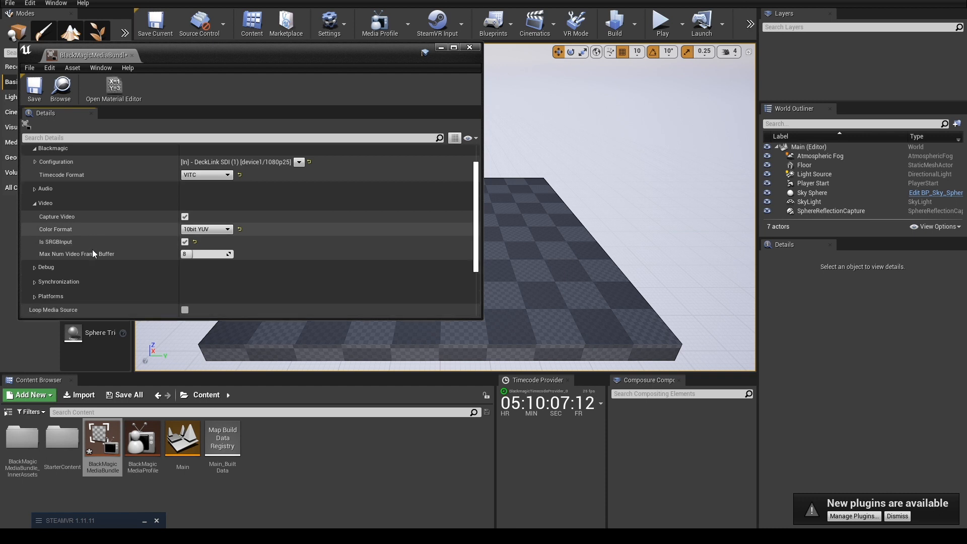
click(31, 251)
click(185, 277)
click(186, 277)
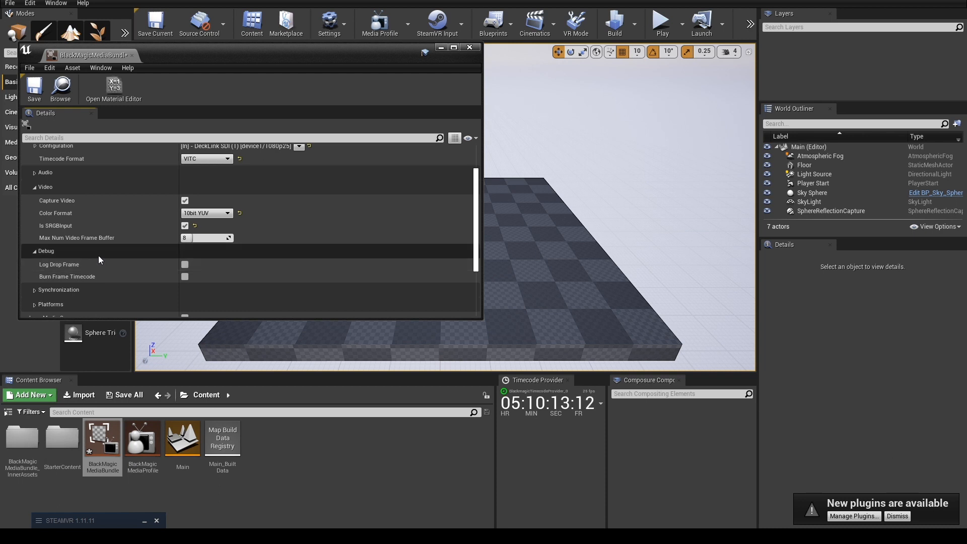
scroll(155, 262, up, 4)
click(34, 91)
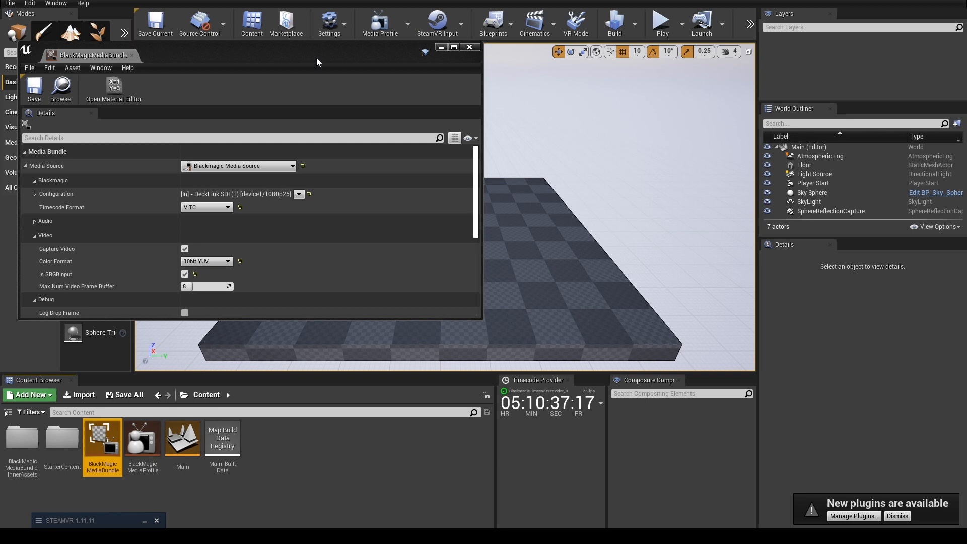
click(469, 47)
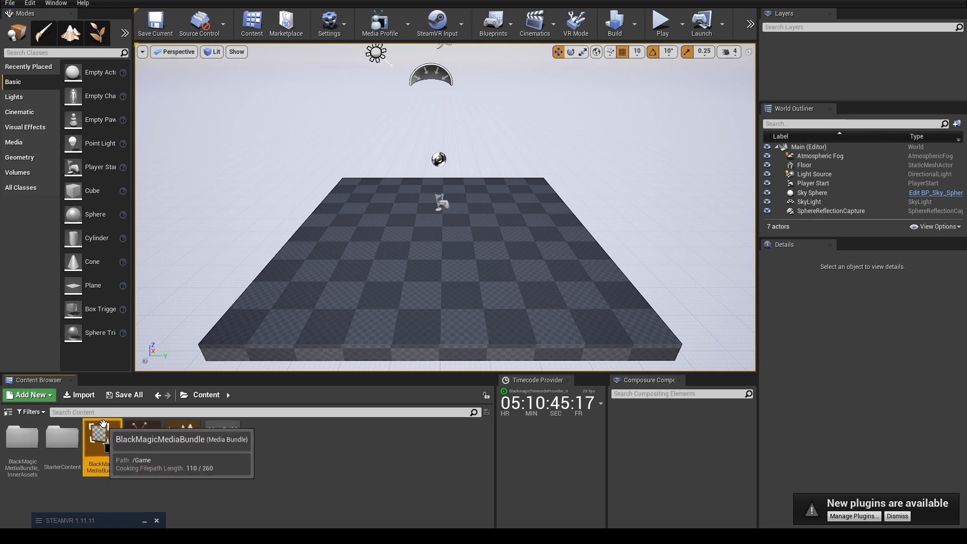
Place BlackMagicMediaBundle in the level at about X -150, Y -200 and raise it to Z 220.
drag(103, 443, 377, 269)
scroll(377, 268, up, 3)
drag(304, 261, 302, 137)
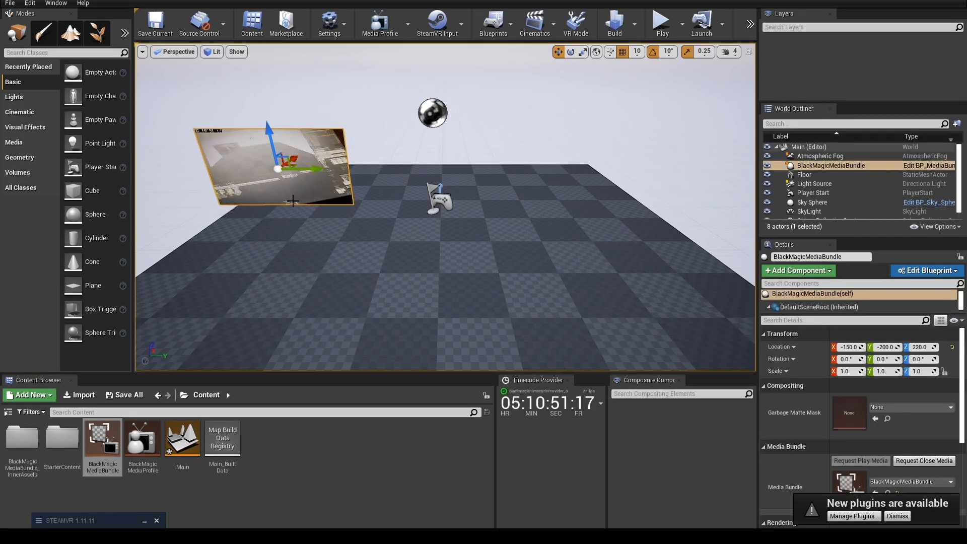
Move the placed media bundle plane along the Y axis to about -40 and inspect its video image.
drag(290, 173, 403, 199)
scroll(395, 244, up, 5)
scroll(395, 244, down, 5)
mouse_move(397, 251)
right_down()
mouse_move(398, 212)
mouse_move(397, 257)
right_up()
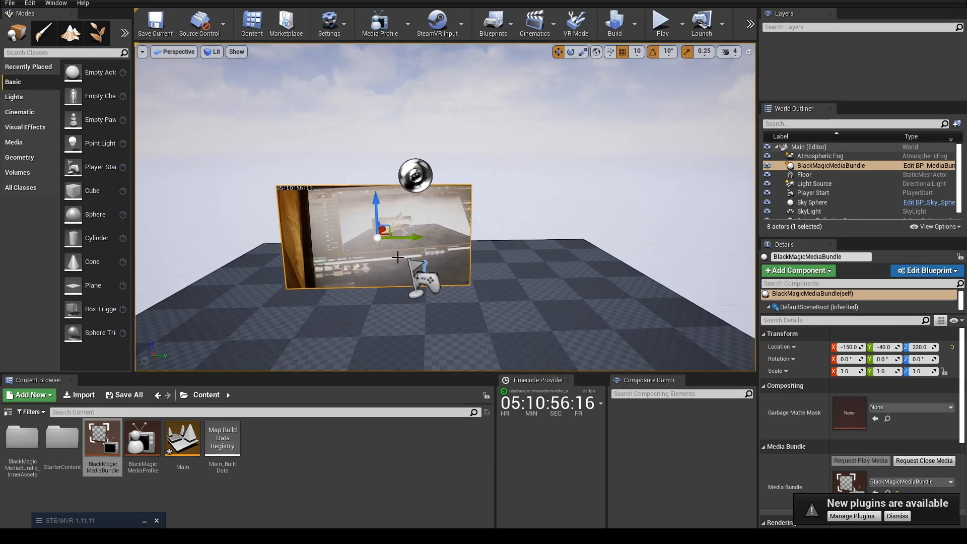
scroll(396, 259, up, 4)
scroll(395, 262, down, 2)
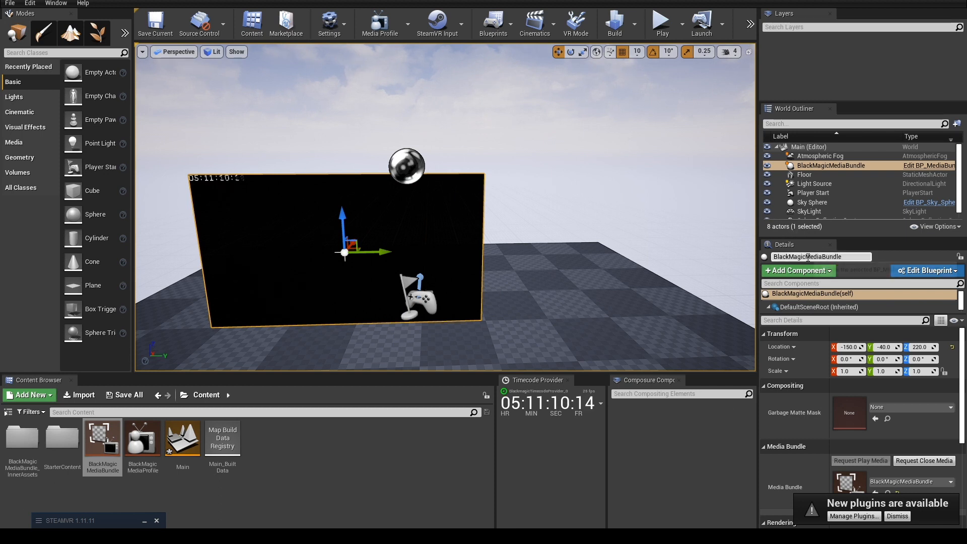
Create an empty comp shot in Composure Compositing and name it Blackmagictestroute.
right_click(660, 423)
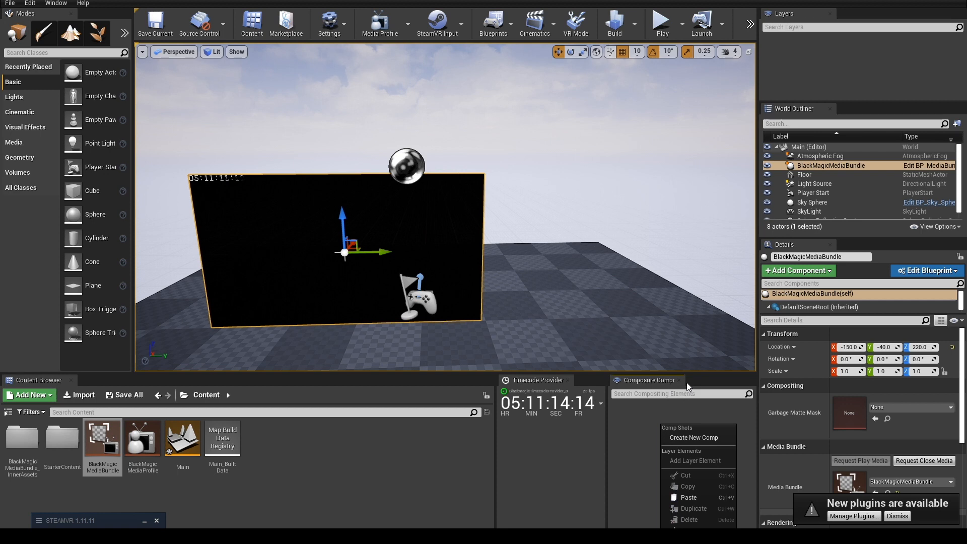
click(61, 4)
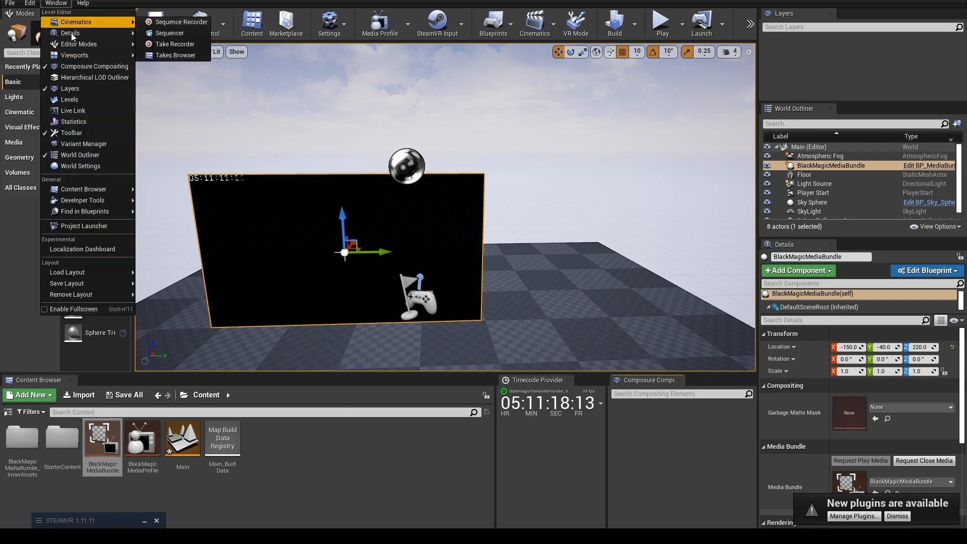
click(93, 67)
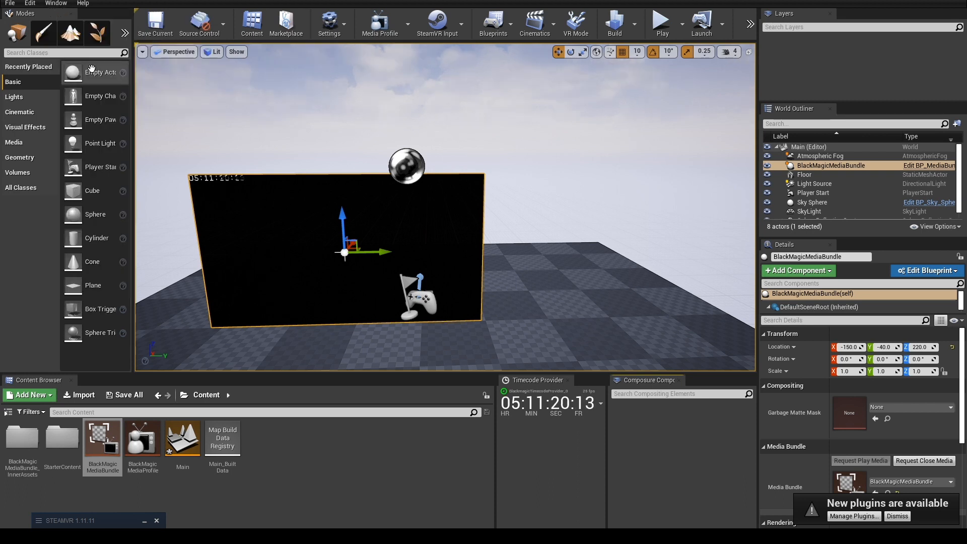
right_click(676, 474)
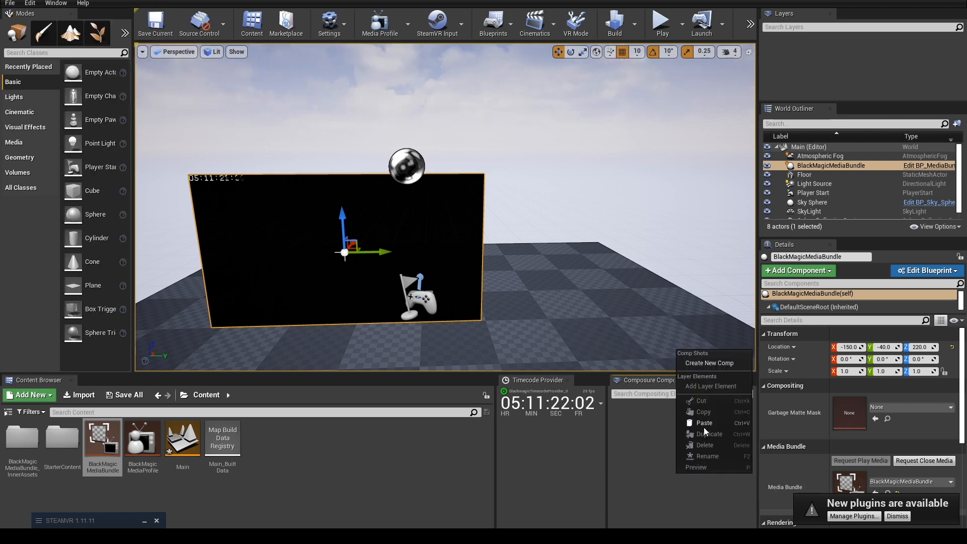
click(715, 366)
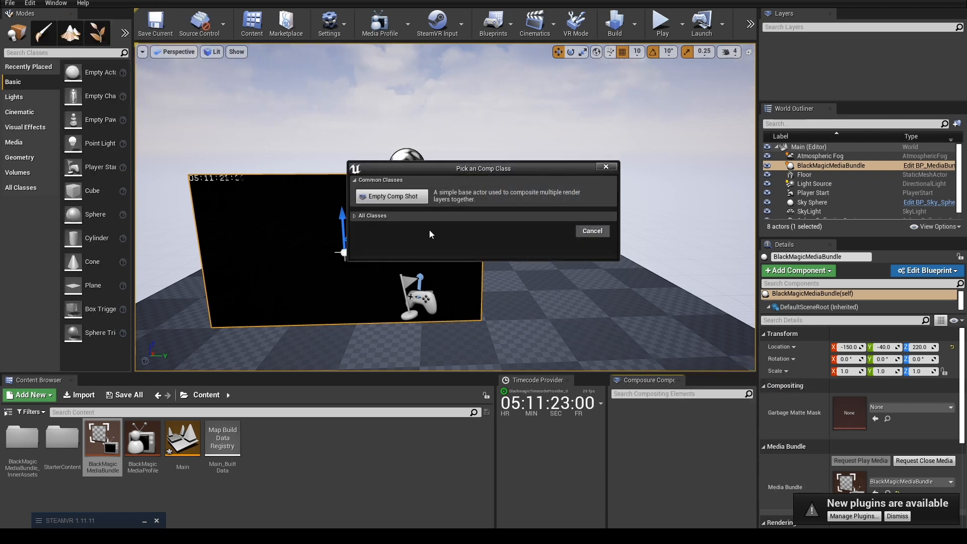
click(411, 198)
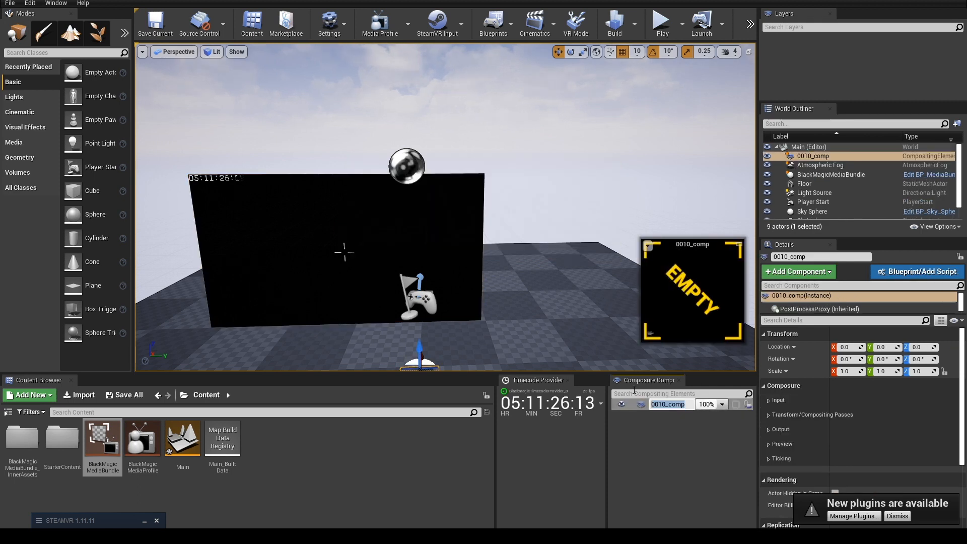
text(Black)
text(magictest)
text(rout)
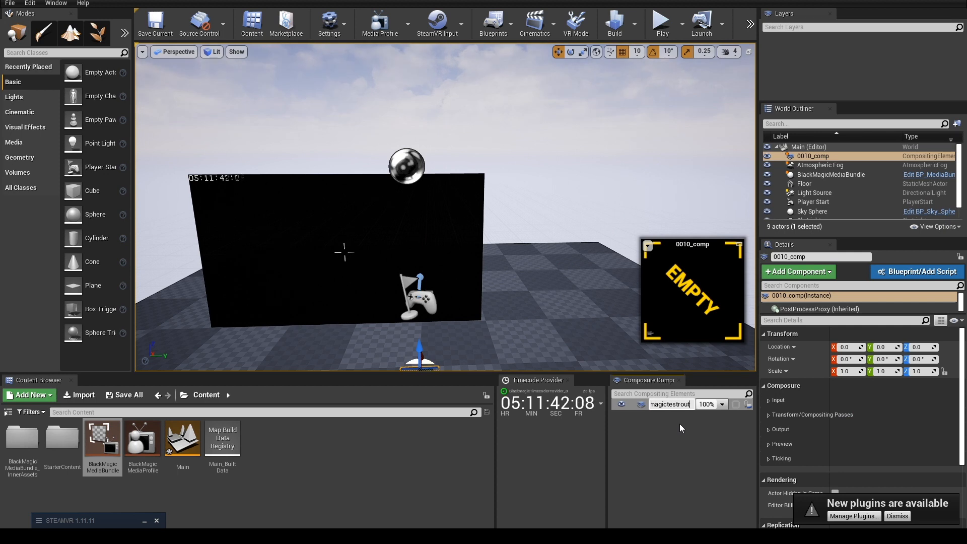
text(e)
key(Return)
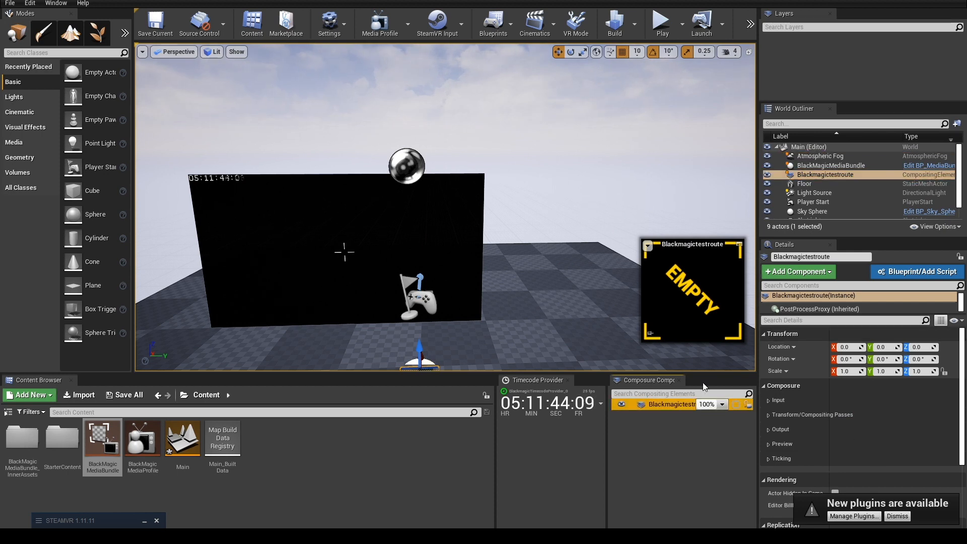
Add a Media Texture Input to Blackmagictestroute with T_BlackMagicMediaBundle_BC as its media source.
click(768, 400)
scroll(771, 410, down, 1)
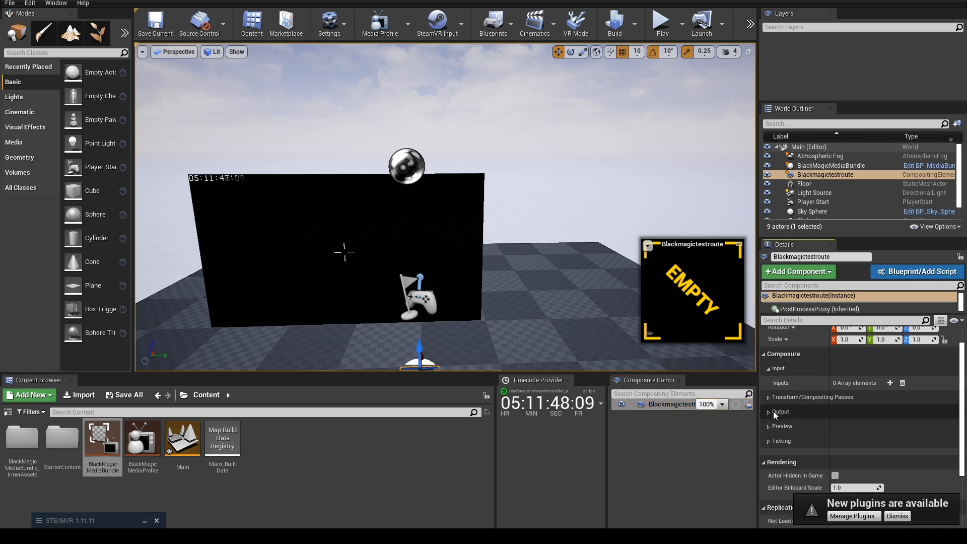
click(890, 382)
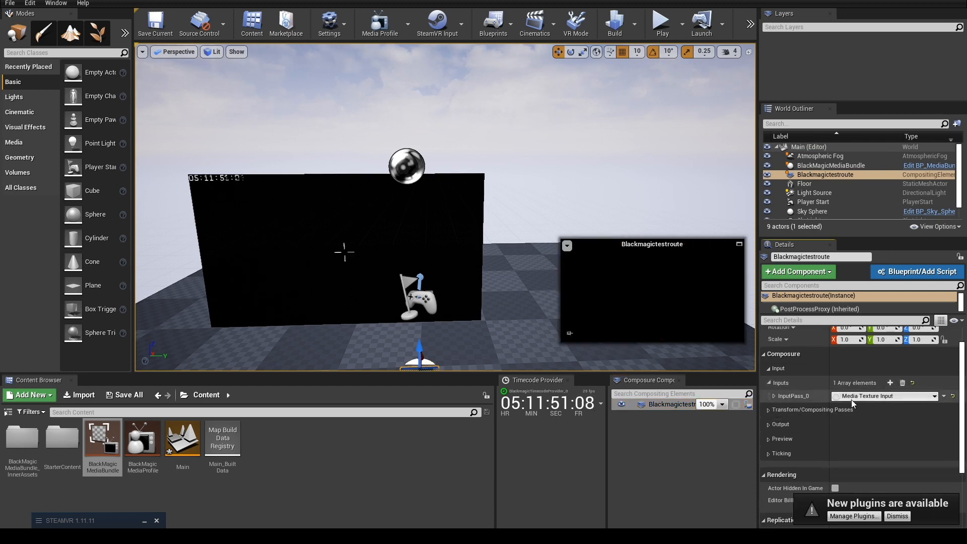
click(774, 396)
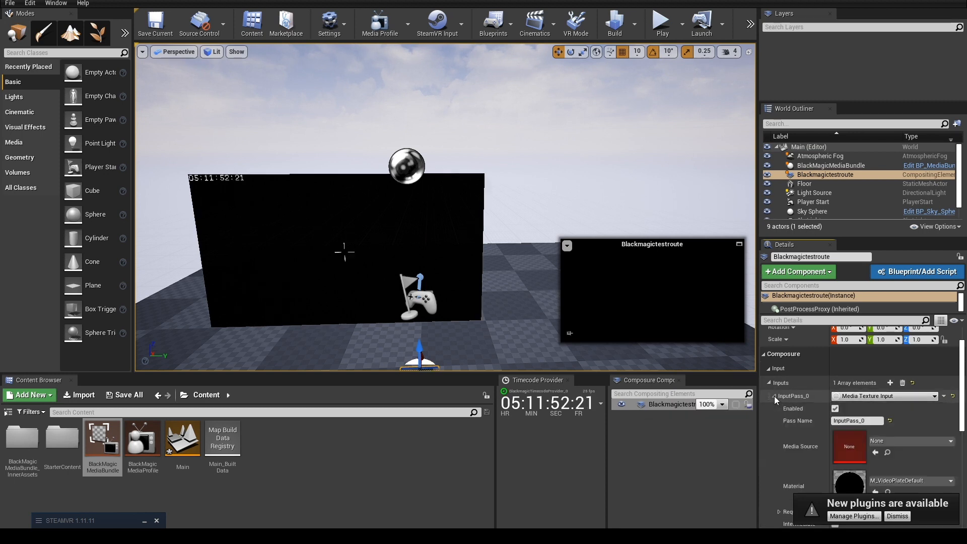
click(886, 441)
click(878, 331)
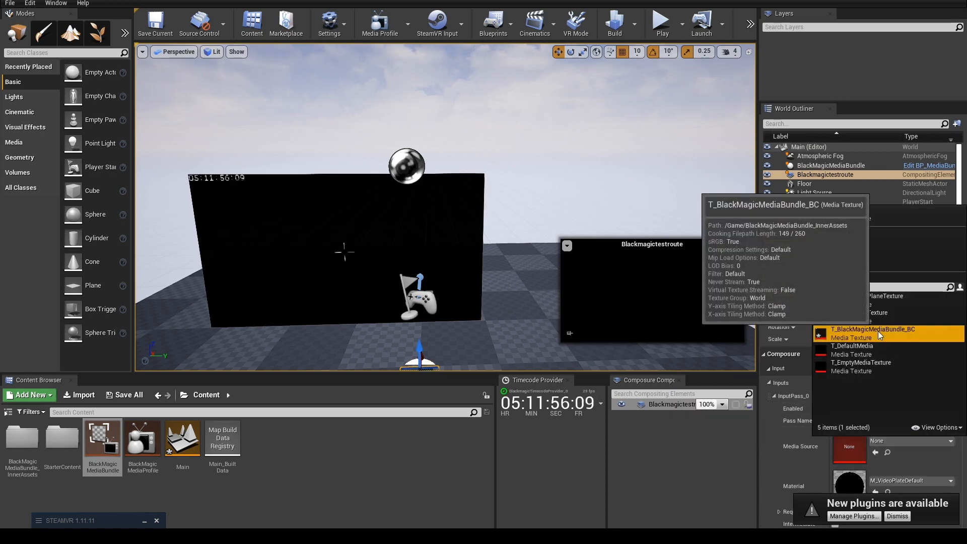
Add a Media Capture output to Blackmagictestroute and set its color conversion to None.
scroll(798, 448, down, 2)
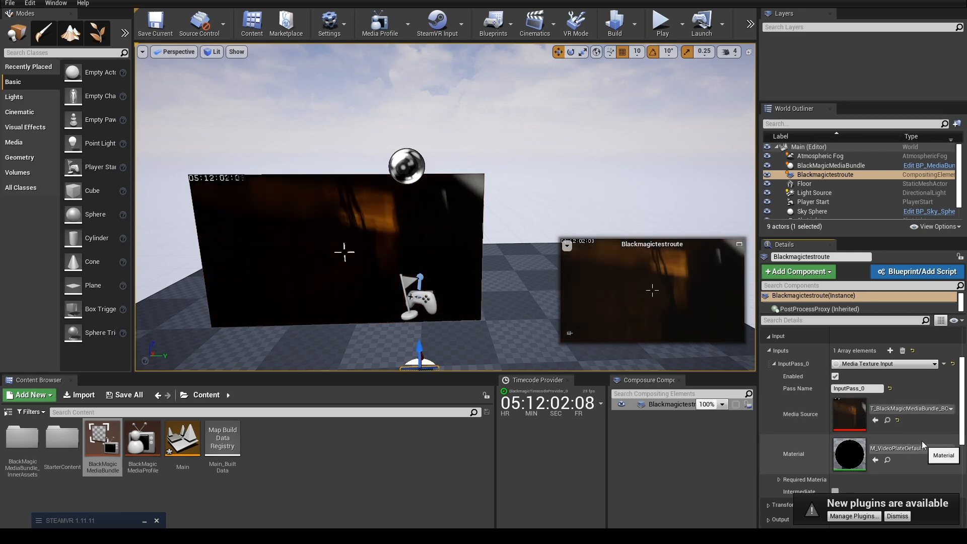
scroll(857, 432, down, 3)
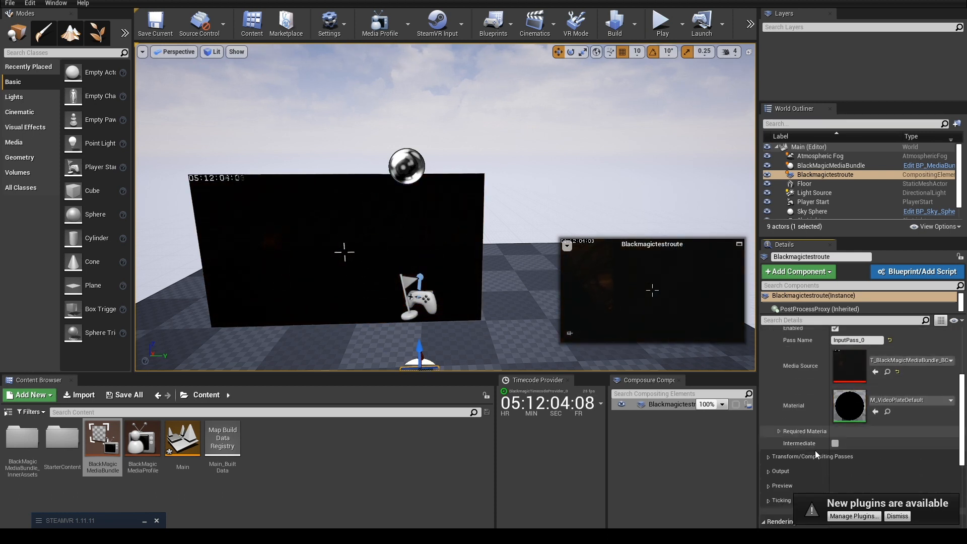
scroll(811, 443, down, 3)
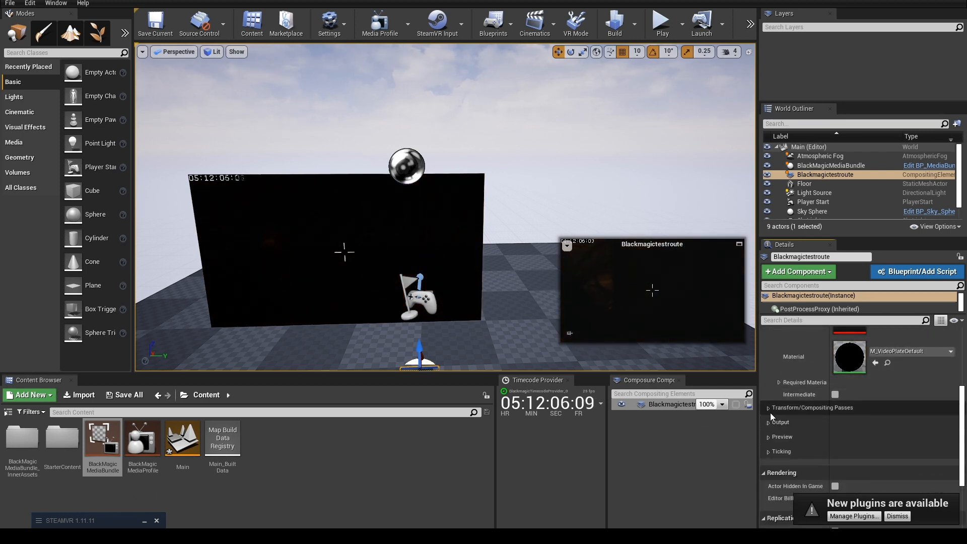
click(768, 421)
click(768, 408)
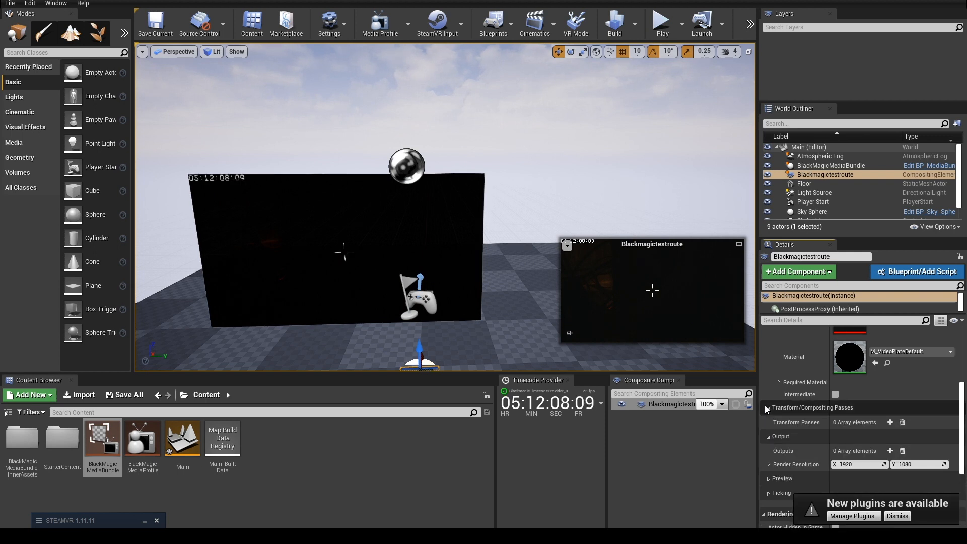
scroll(798, 428, down, 2)
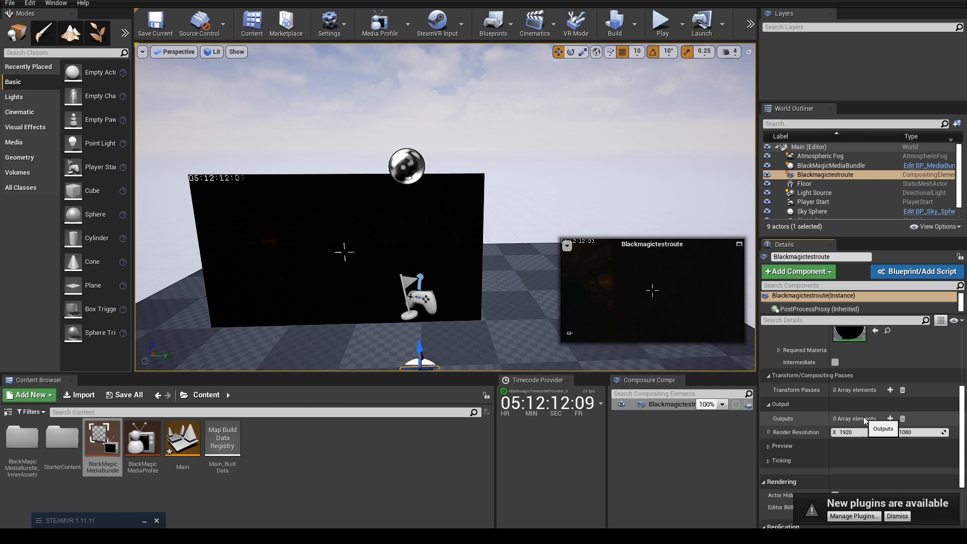
click(889, 419)
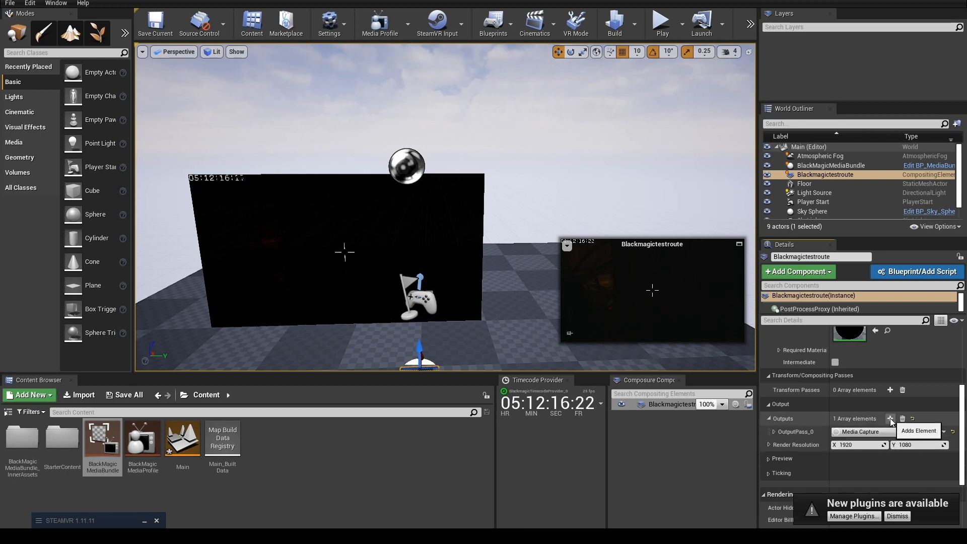
click(773, 431)
scroll(785, 428, down, 2)
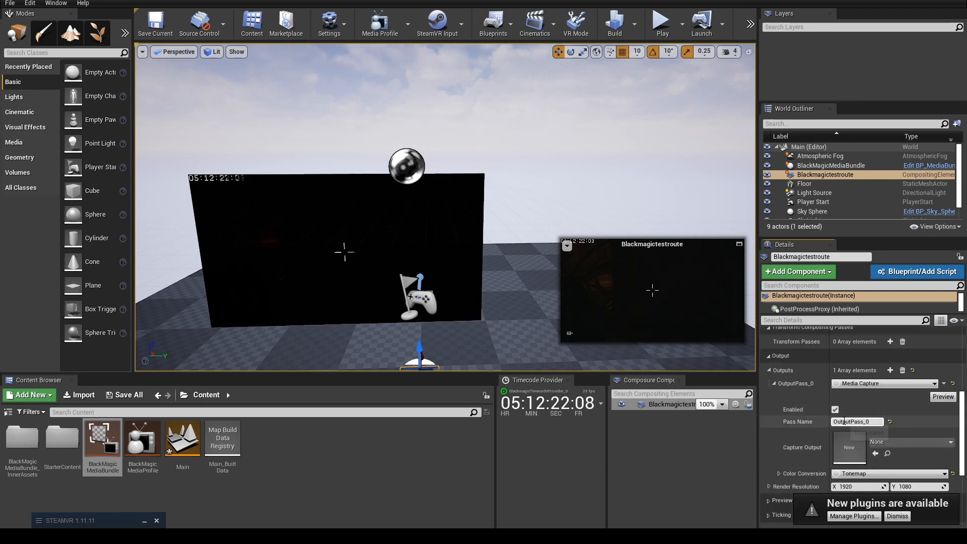
click(899, 443)
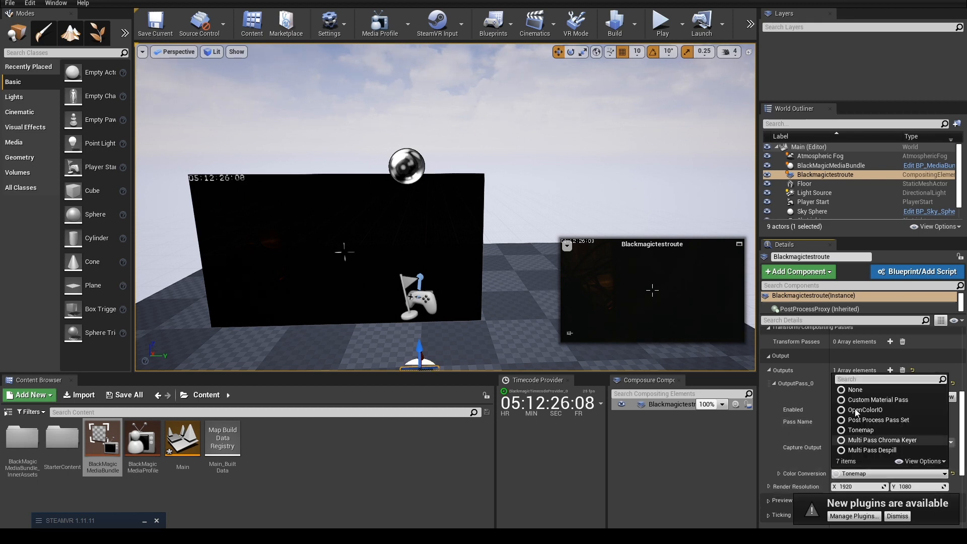
click(854, 389)
Create a Blackmagic Media Output asset for the capture output, saved in the Content folder as BlackmagicMediaOutput.
click(883, 441)
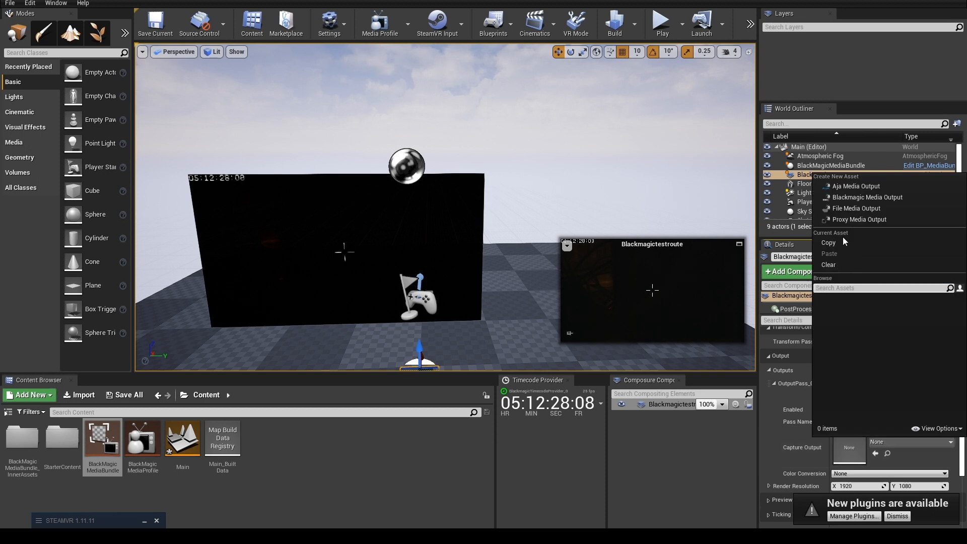
click(869, 198)
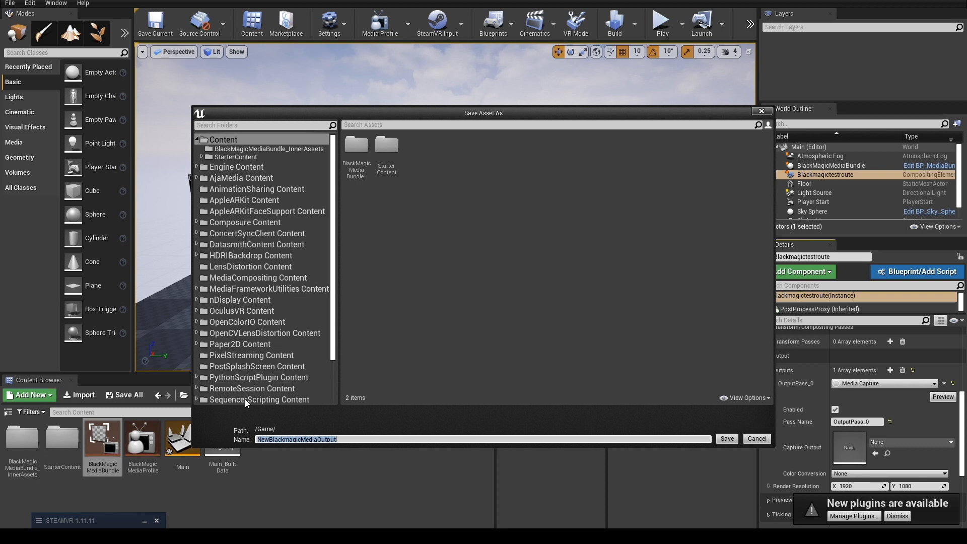
click(270, 439)
key(BackSpace)
key(BackSpace)
key(BackSpace)
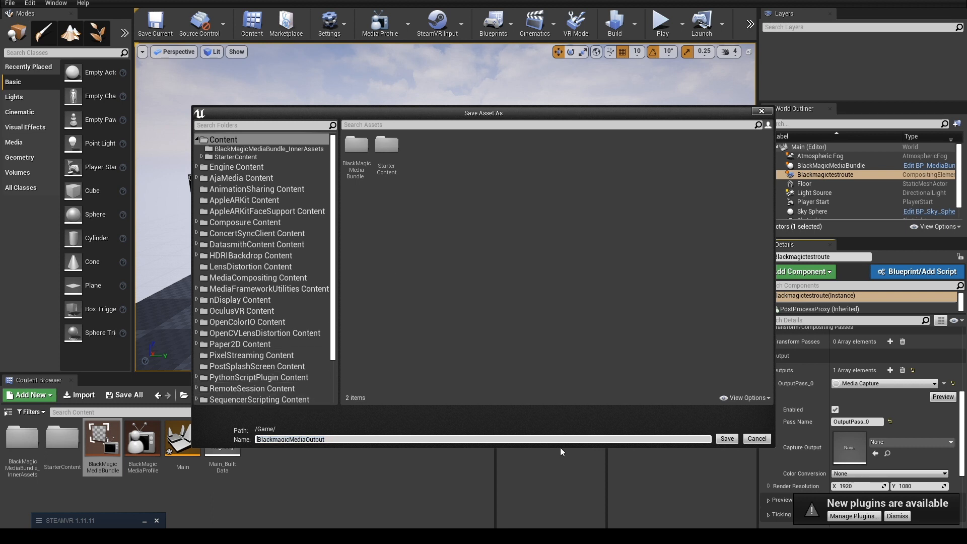
click(726, 438)
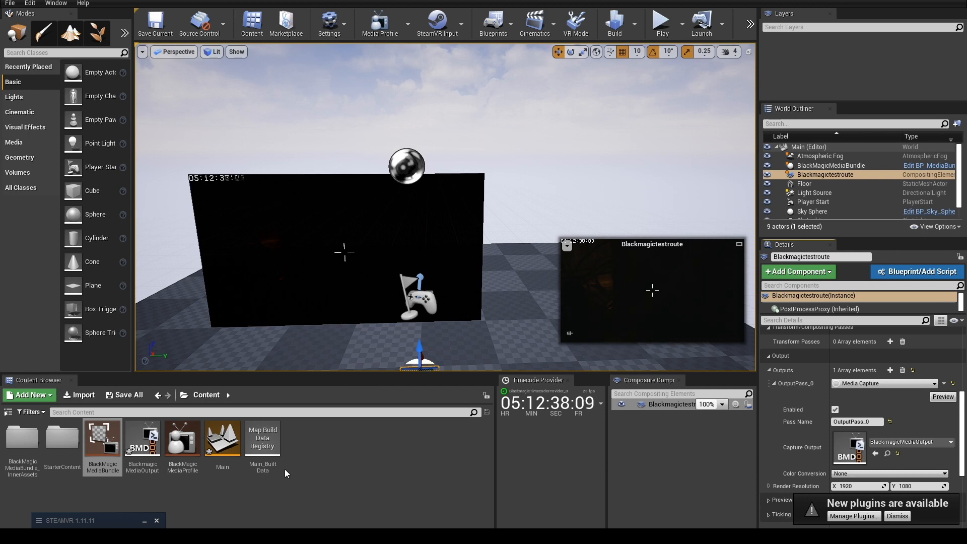
Configure the BlackmagicMediaOutput asset for Fill on DeckLink SDI (1), Single Link, HD 1080 Progressive at 25 fps with Free Run reference.
double_click(141, 449)
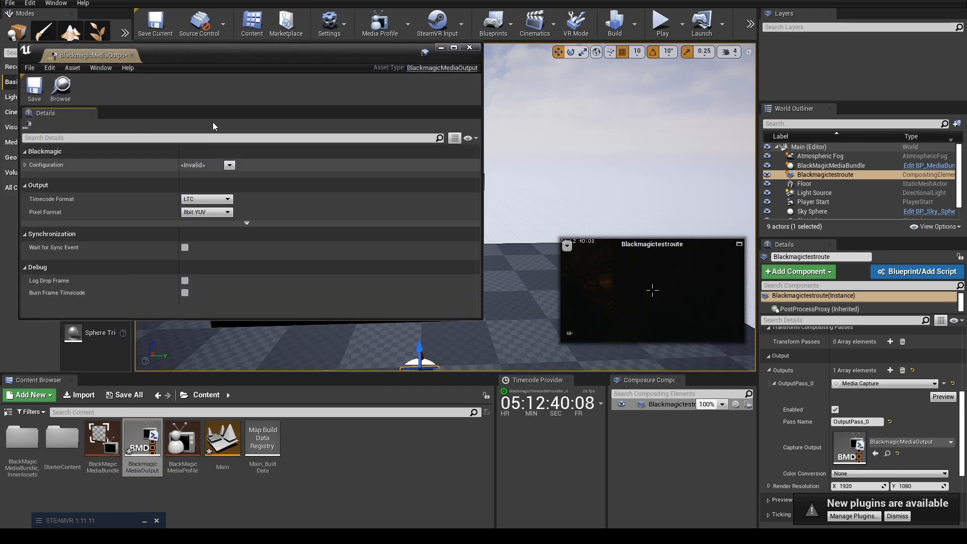
click(231, 165)
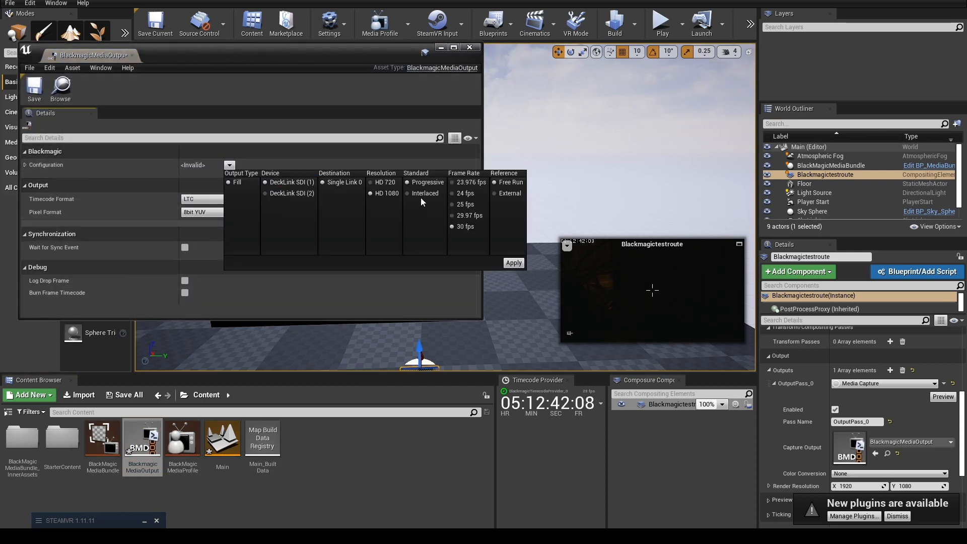
click(468, 204)
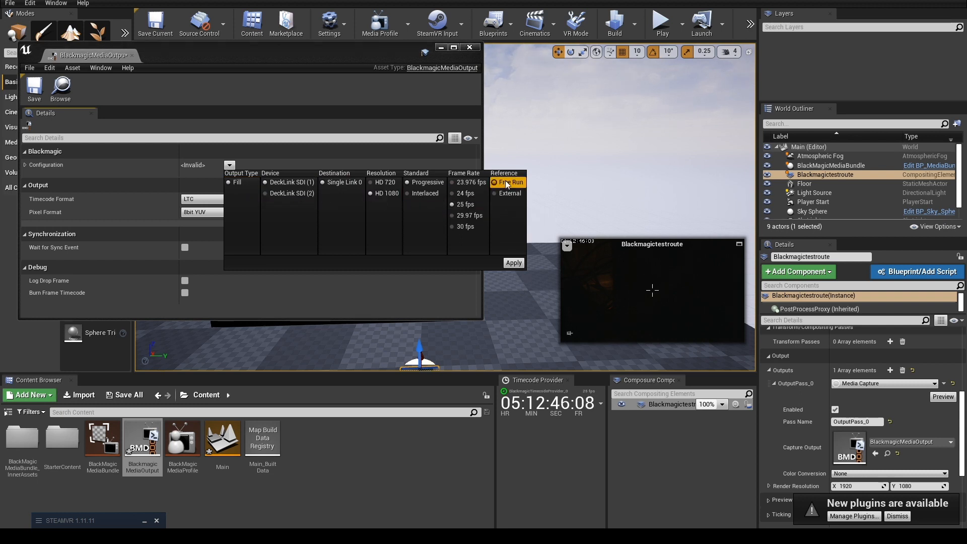
click(521, 263)
Set the media output's timecode format to VITC and pixel format to 10bit YUV, and expand its configuration details.
click(227, 200)
click(214, 220)
click(211, 212)
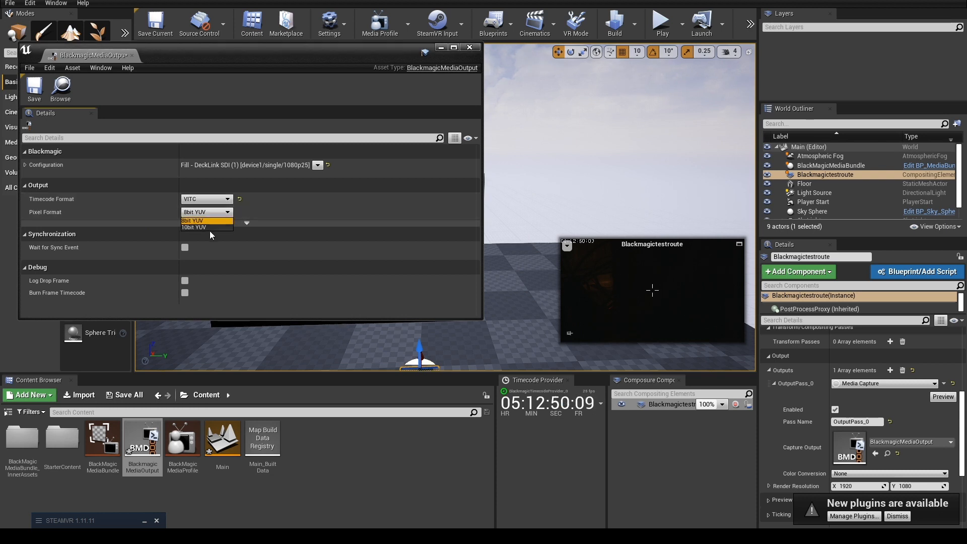
click(206, 228)
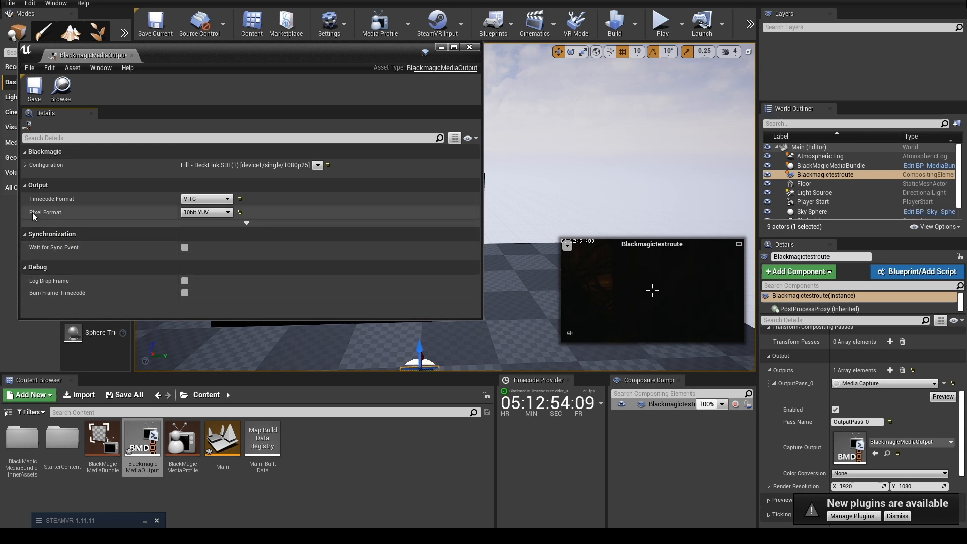
click(24, 166)
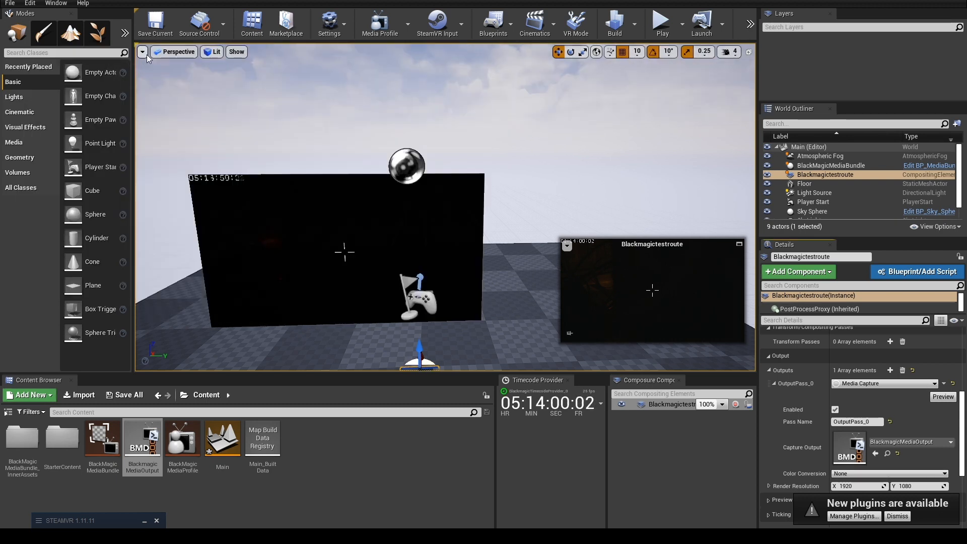
Turn on the FPS display in the level viewport.
click(143, 52)
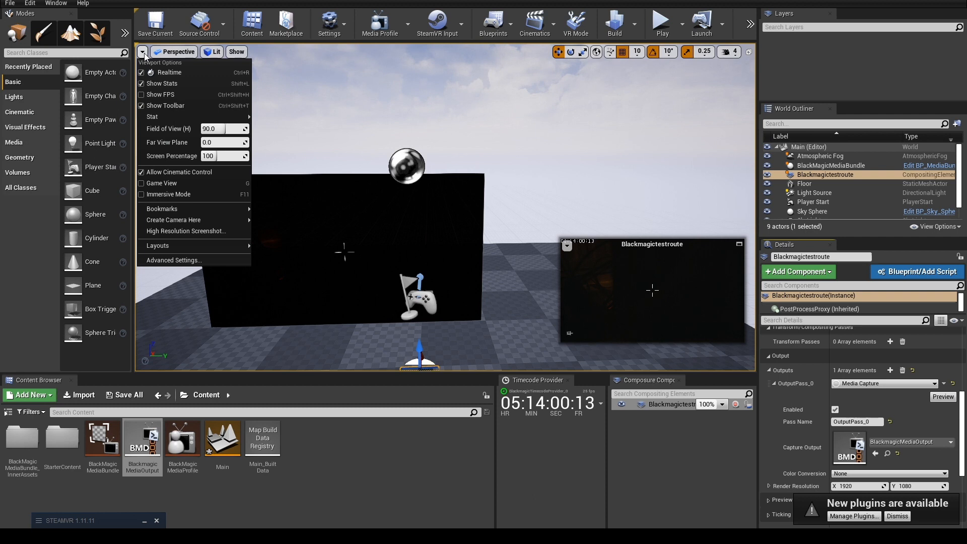
click(180, 94)
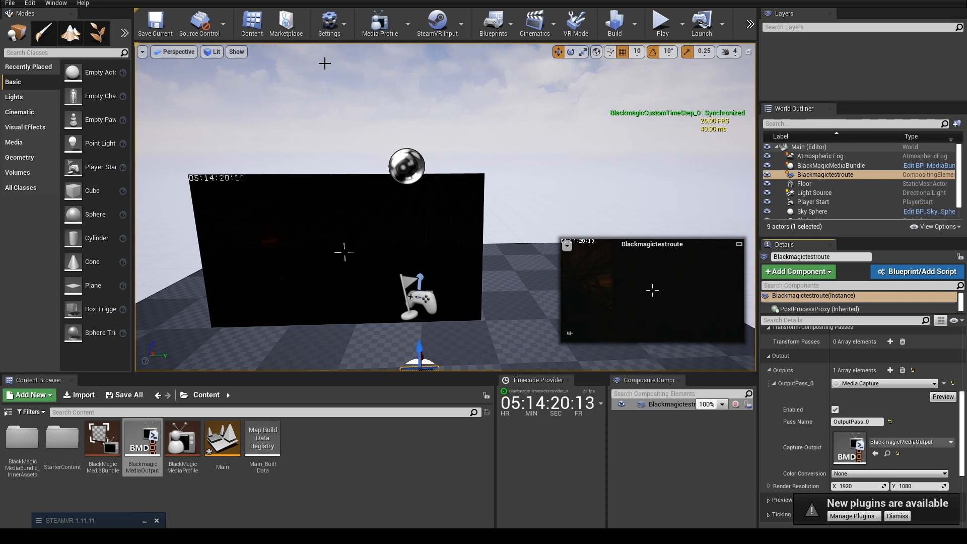
click(10, 4)
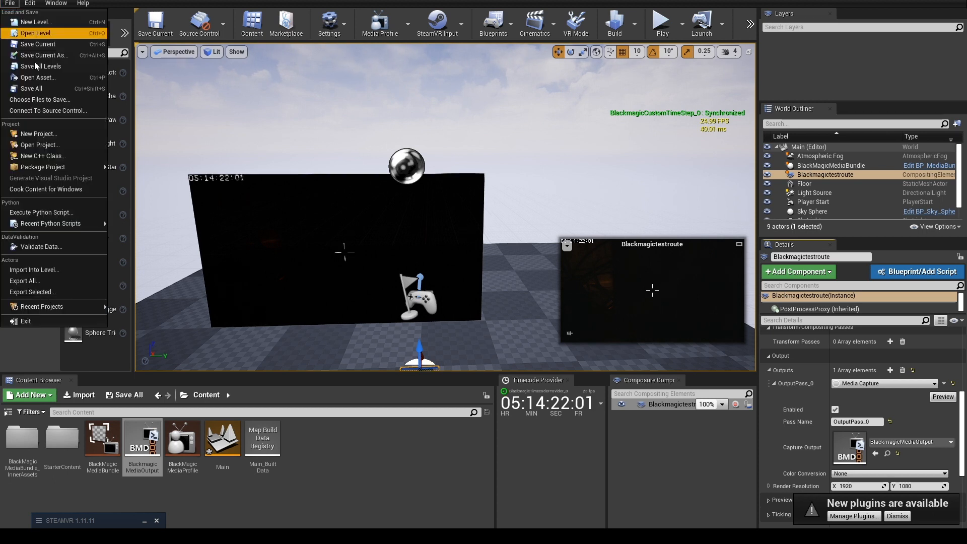
click(47, 34)
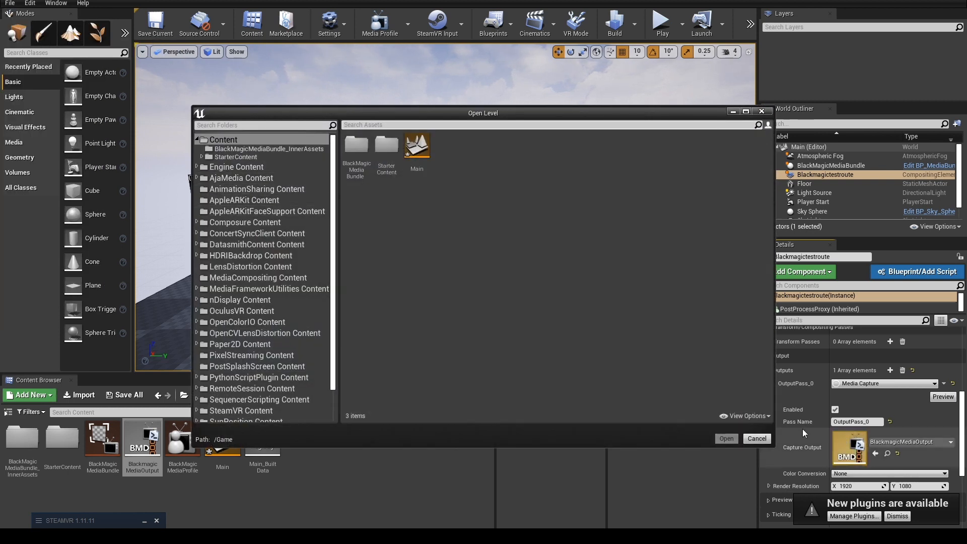
click(755, 437)
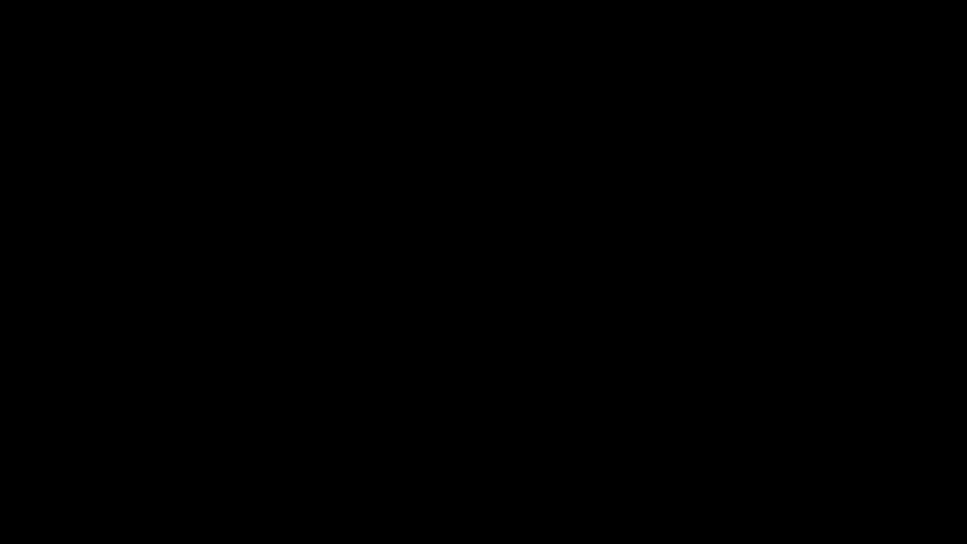
Examine the media_plate1 and backgroundCG layers and their parent comp firsttrycomp_Blueprint in the Composure element list.
click(635, 404)
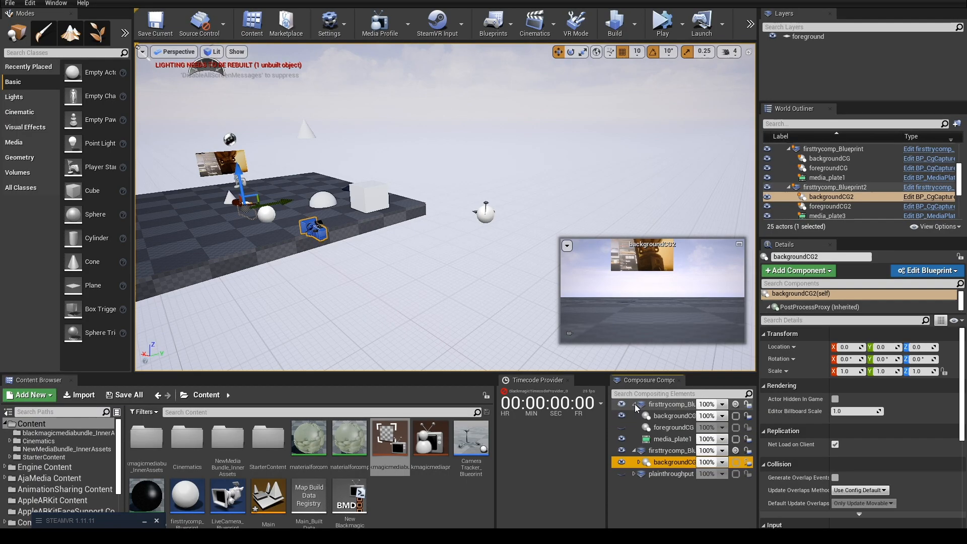
click(670, 439)
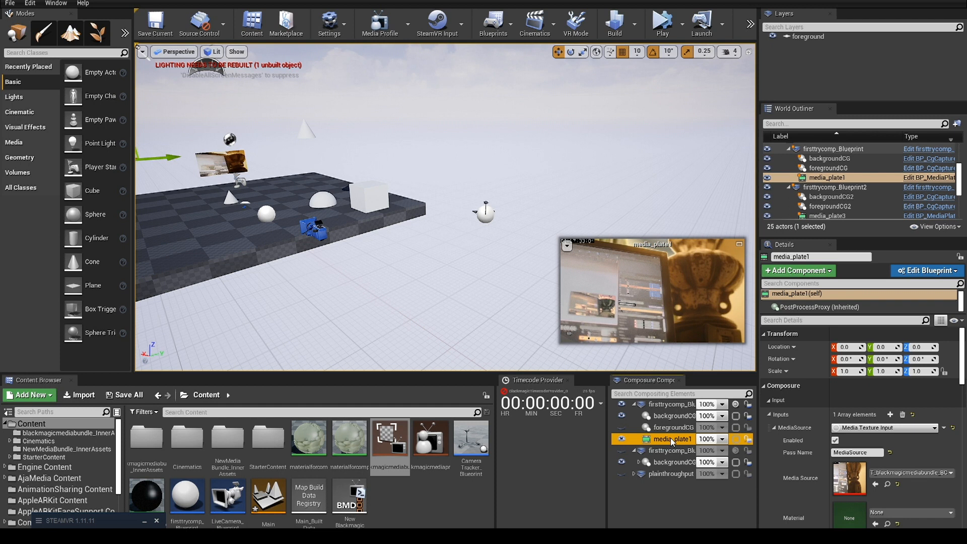
click(666, 416)
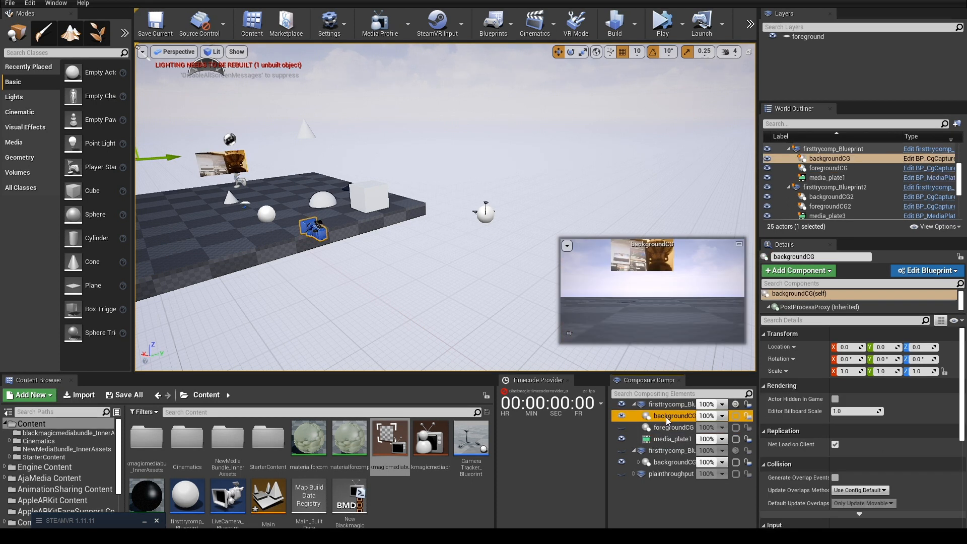
click(663, 405)
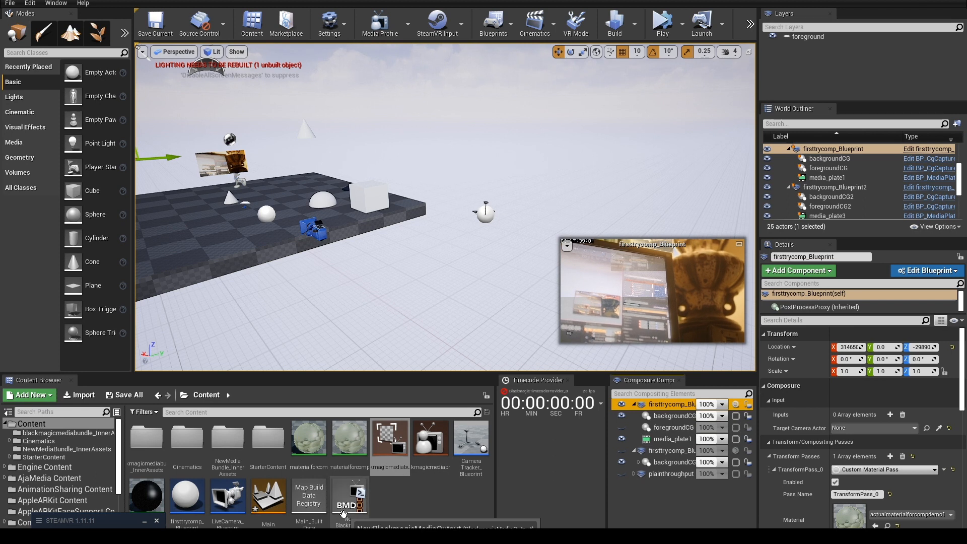
Open the NewBlackmagicMediaOutput asset full size, try 3 Blackmagic buffers, and set the number back to 4.
double_click(349, 496)
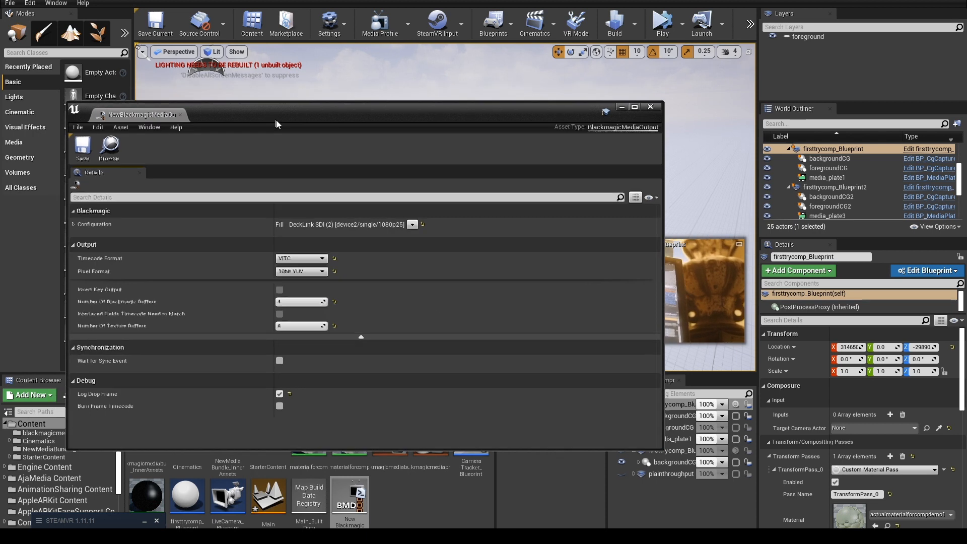
click(639, 106)
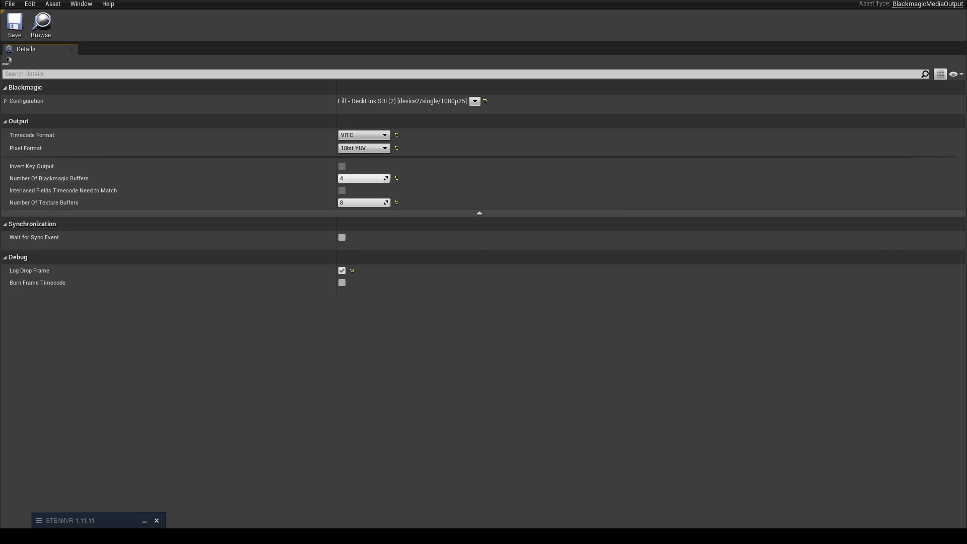
drag(368, 202, 344, 202)
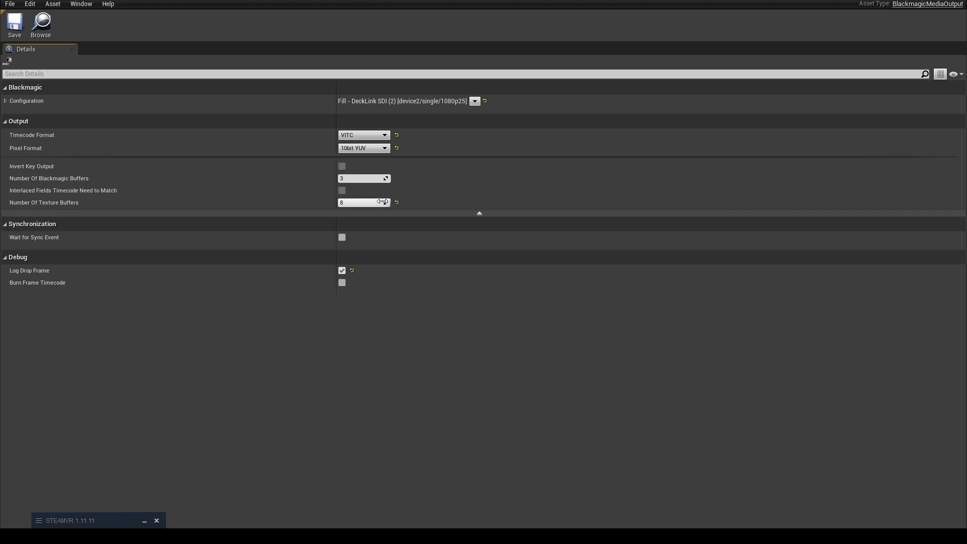
drag(365, 178, 378, 178)
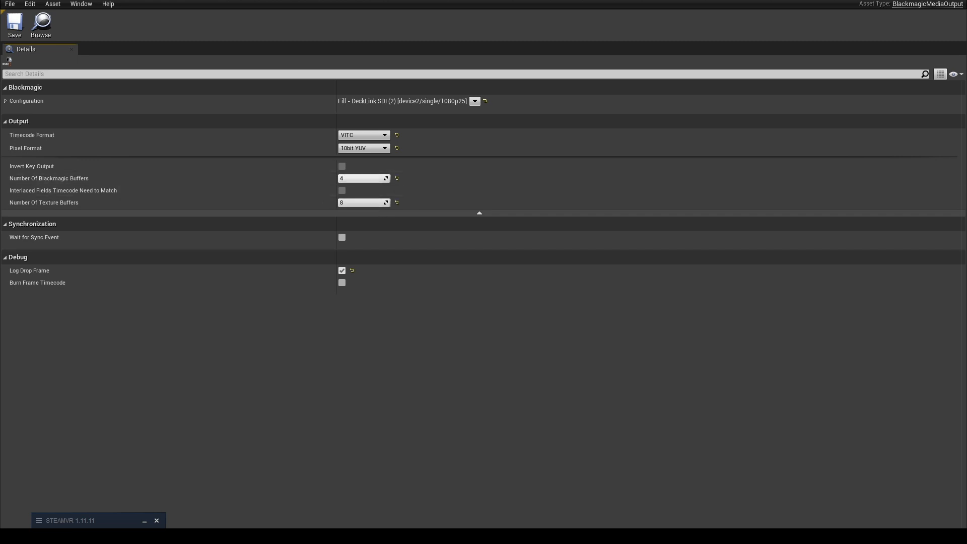